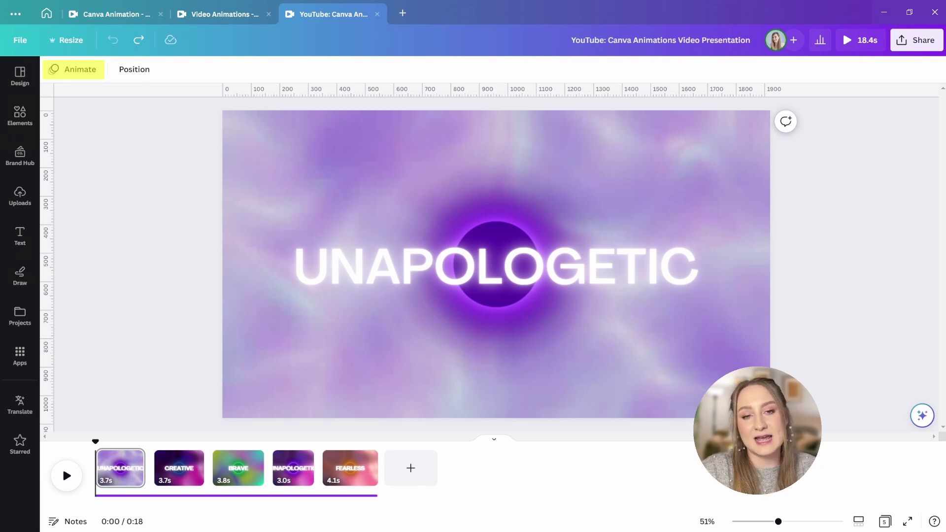
Step: Apply the Party combination page animation to the UNAPOLOGETIC title page
{"action": "left_click", "coordinate": [74, 69]}
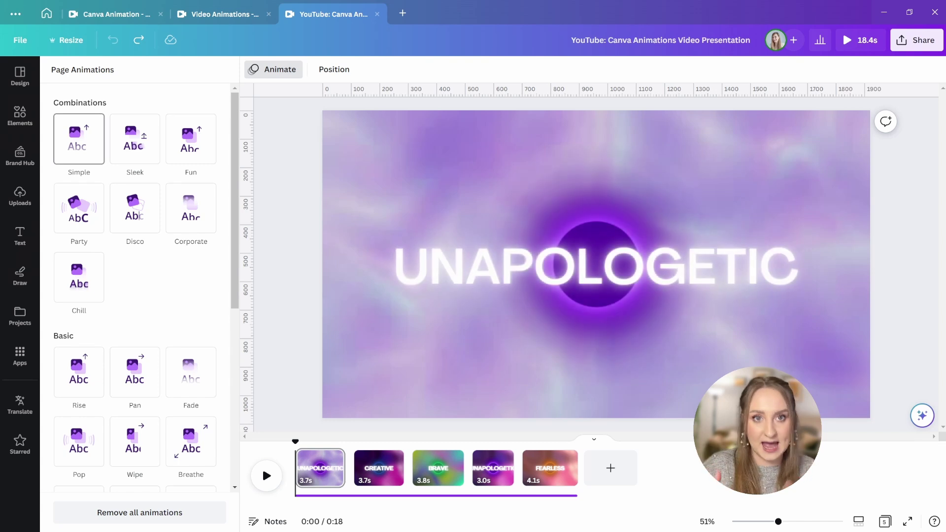
{"action": "left_click", "coordinate": [83, 219]}
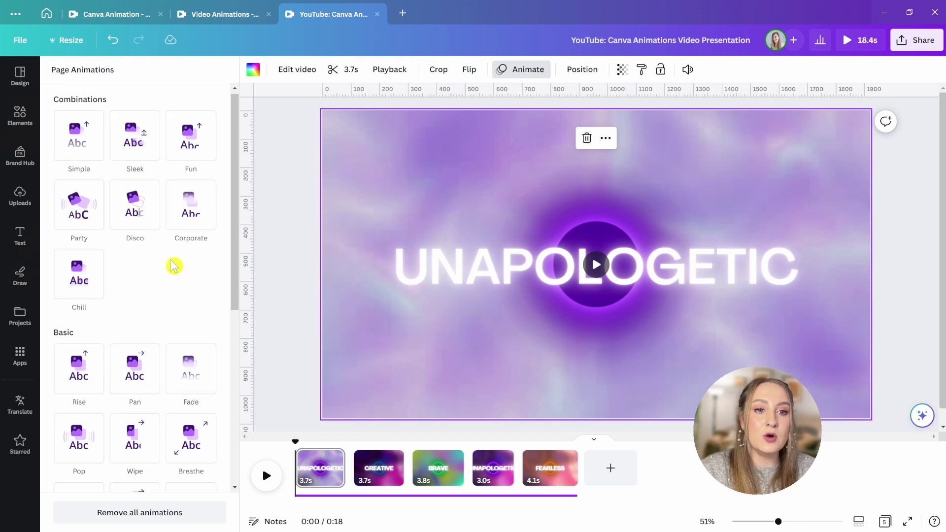
{"action": "scroll", "coordinate": [76, 236], "scroll_direction": "down", "scroll_amount": 3}
{"action": "scroll", "coordinate": [76, 226], "scroll_direction": "down", "scroll_amount": 6}
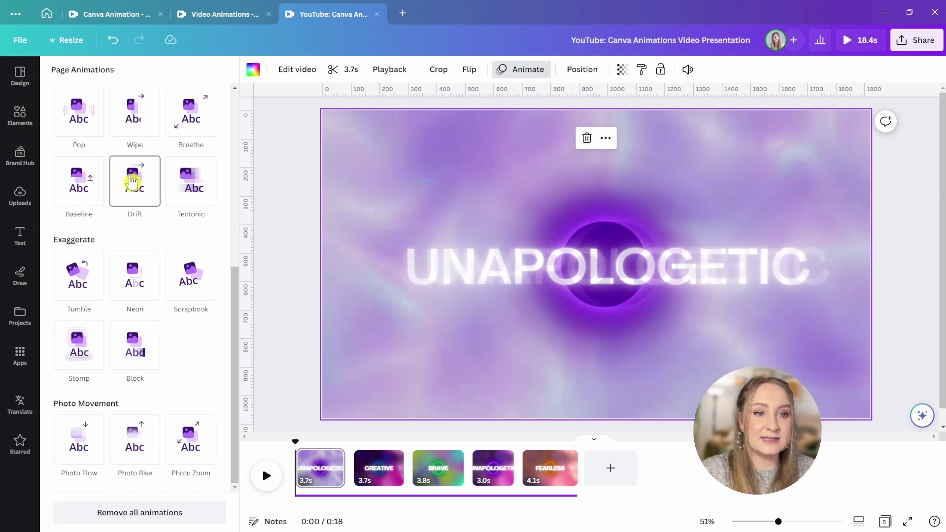
Step: Switch to the Drift page animation with lowered intensity, drifting upward
{"action": "left_click", "coordinate": [131, 183]}
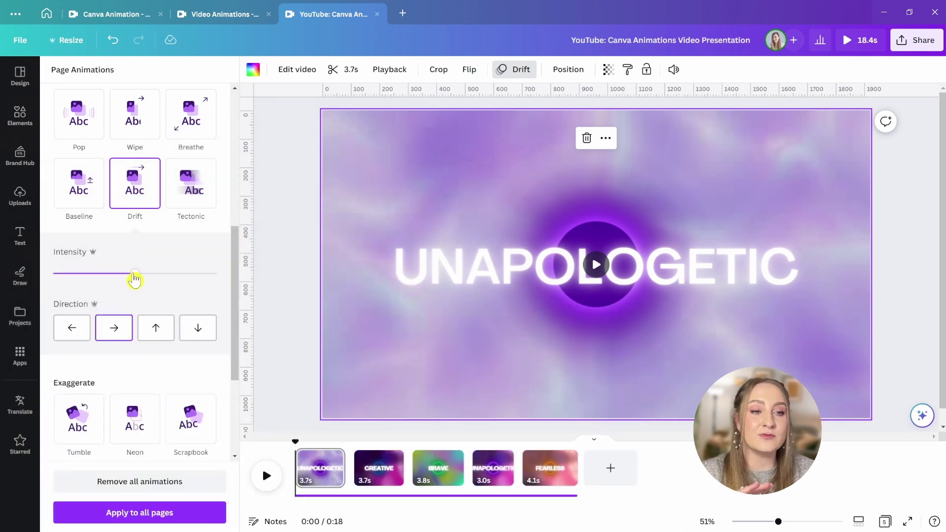
{"action": "left_click_drag", "start_coordinate": [134, 280], "coordinate": [95, 279]}
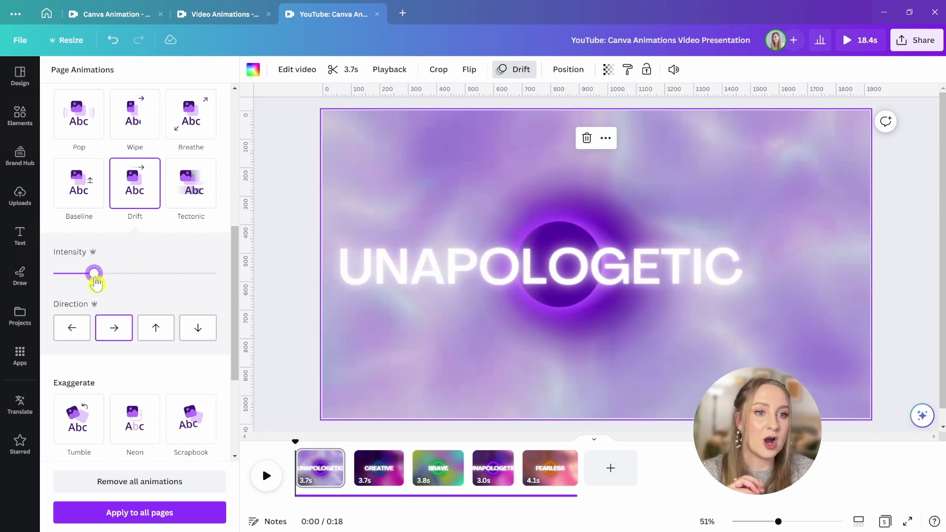
{"action": "left_click", "coordinate": [74, 329]}
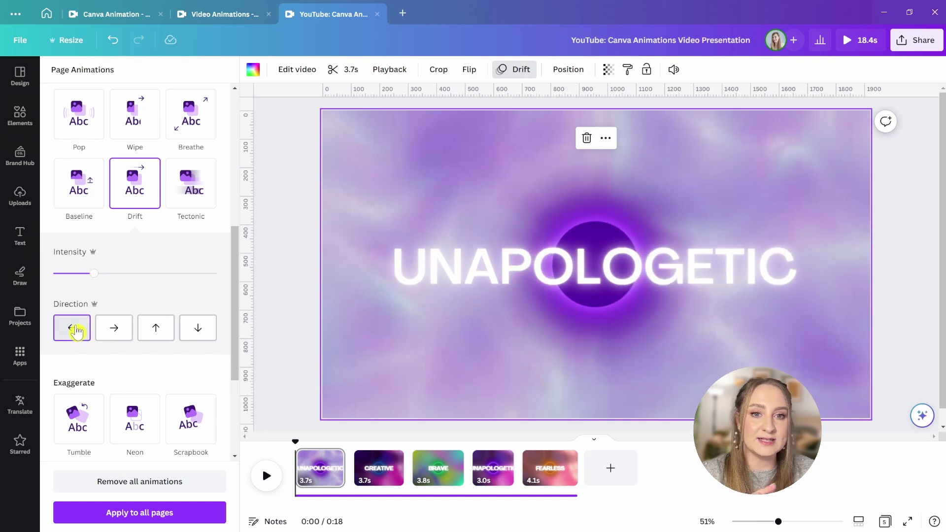
{"action": "left_click", "coordinate": [150, 332]}
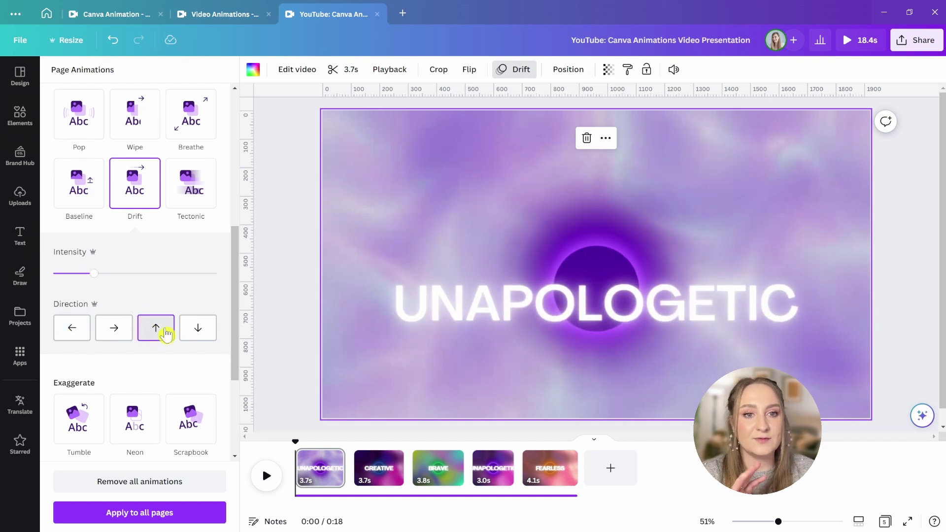
{"action": "left_click", "coordinate": [201, 329]}
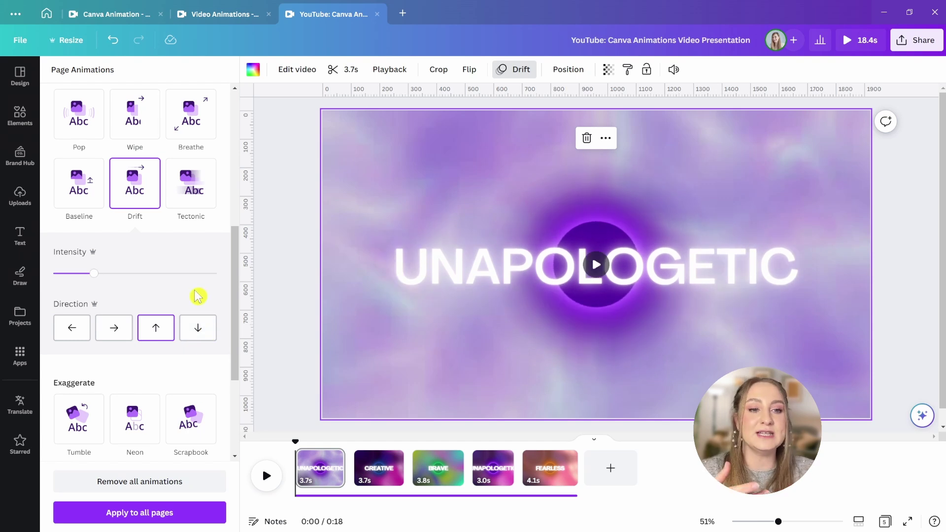
{"action": "scroll", "coordinate": [190, 296], "scroll_direction": "down", "scroll_amount": 3}
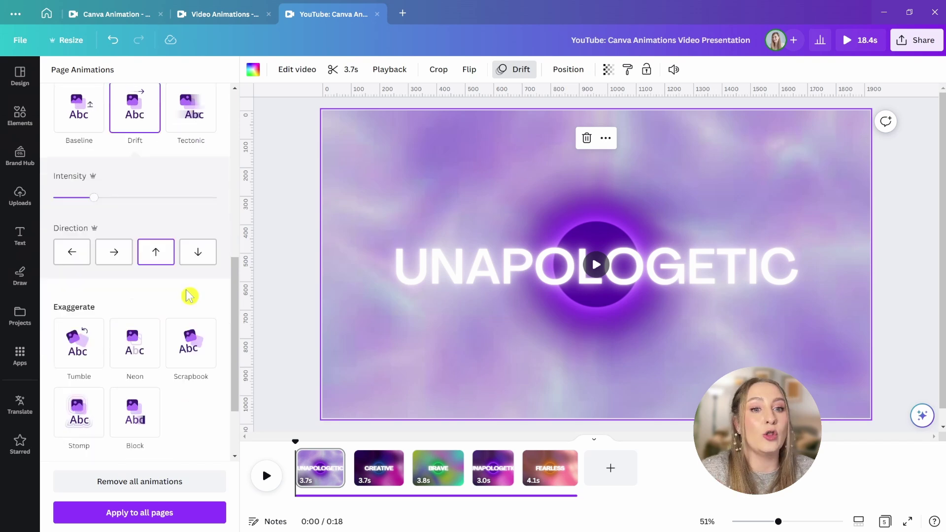
{"action": "scroll", "coordinate": [190, 301], "scroll_direction": "up", "scroll_amount": 5}
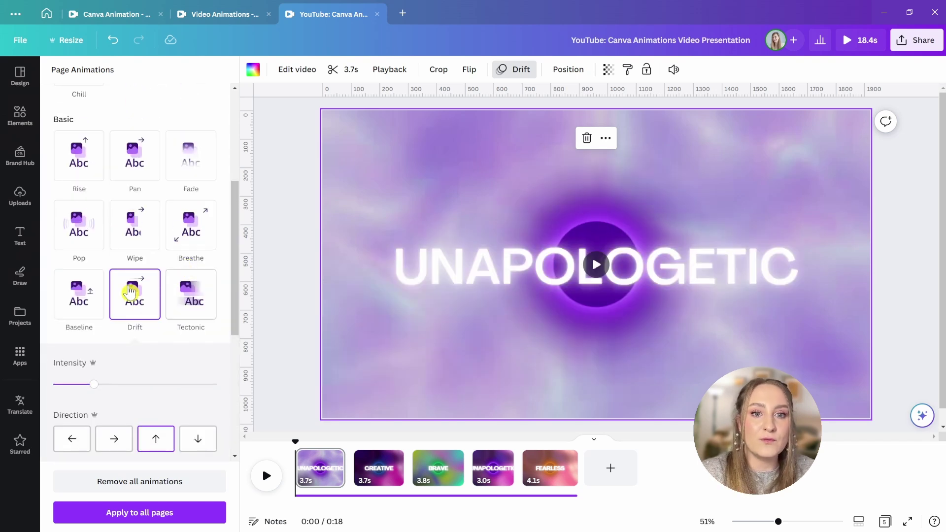
Step: Set Baseline to play On enter at maximum speed moving left, then switch to Block
{"action": "left_click", "coordinate": [77, 299]}
{"action": "scroll", "coordinate": [79, 298], "scroll_direction": "down", "scroll_amount": 1}
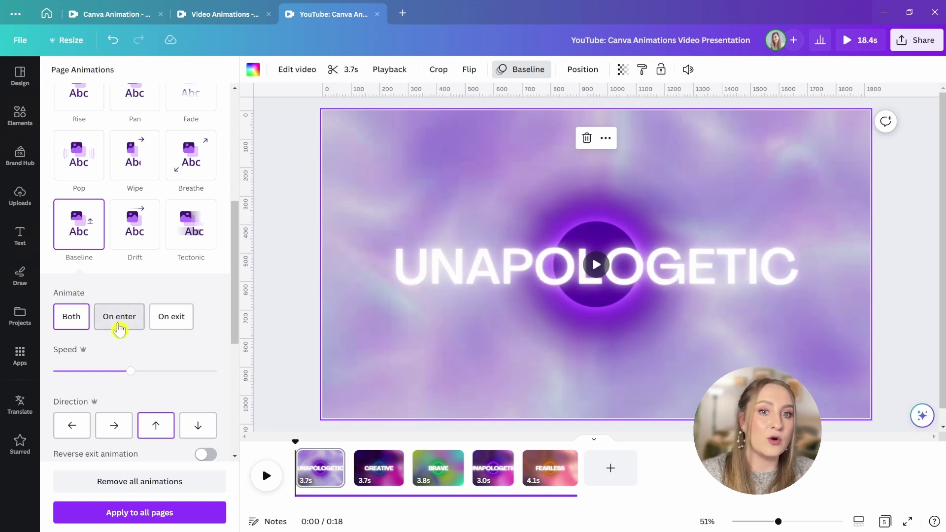
{"action": "left_click", "coordinate": [119, 324]}
{"action": "scroll", "coordinate": [164, 325], "scroll_direction": "down", "scroll_amount": 2}
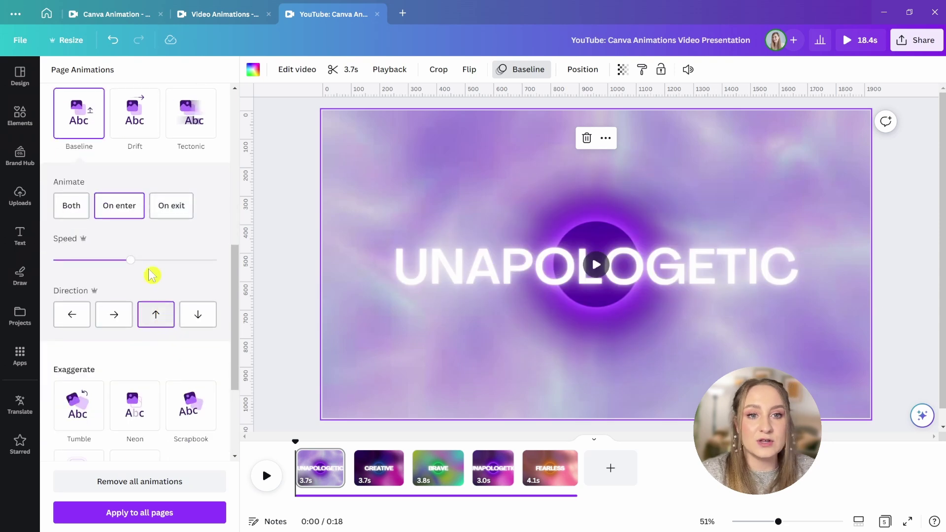
{"action": "left_click_drag", "start_coordinate": [127, 262], "coordinate": [153, 265]}
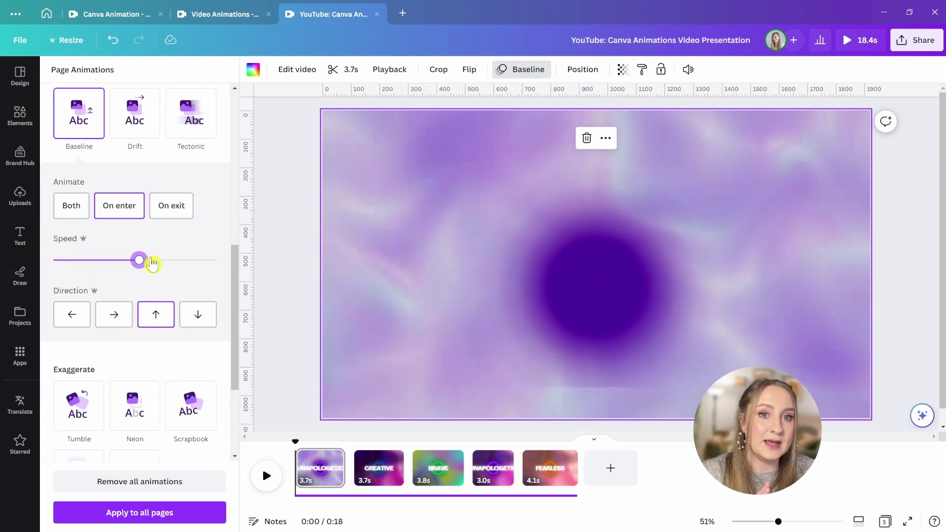
{"action": "left_click", "coordinate": [190, 261]}
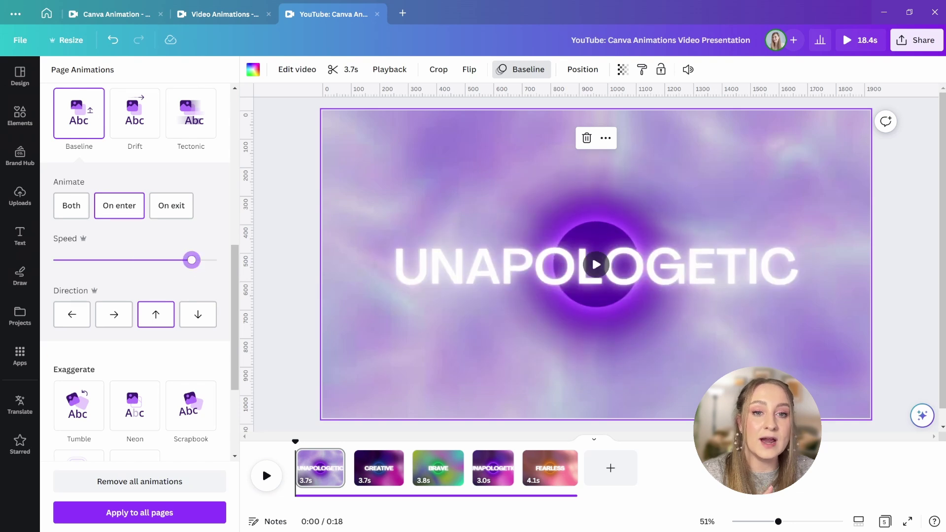
{"action": "left_click", "coordinate": [74, 313]}
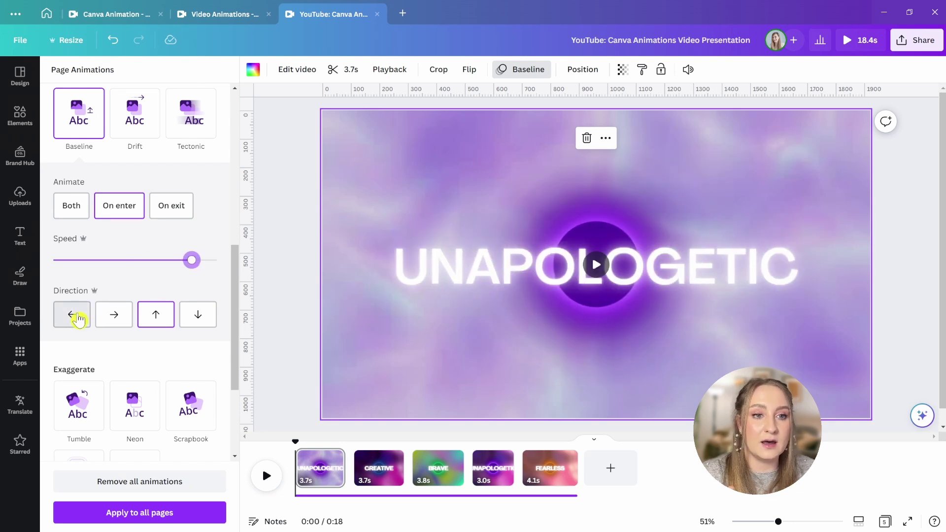
{"action": "scroll", "coordinate": [93, 226], "scroll_direction": "down", "scroll_amount": 2}
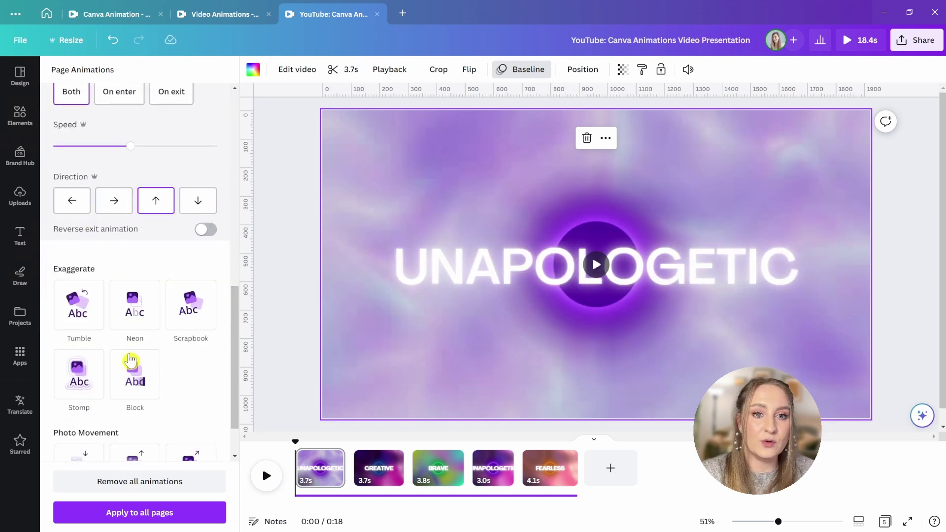
{"action": "left_click", "coordinate": [131, 372]}
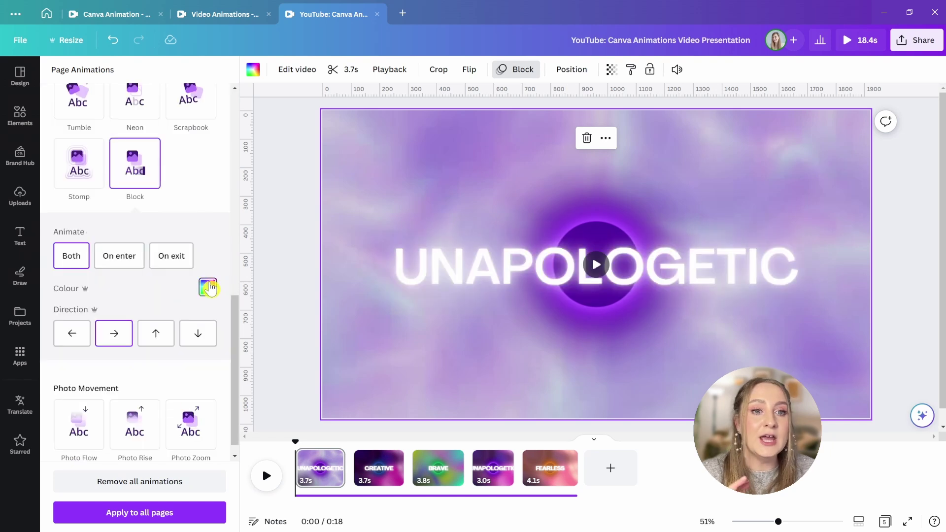
Step: Colour the Block animation dark navy, then remove all animations from the page
{"action": "left_click", "coordinate": [209, 289]}
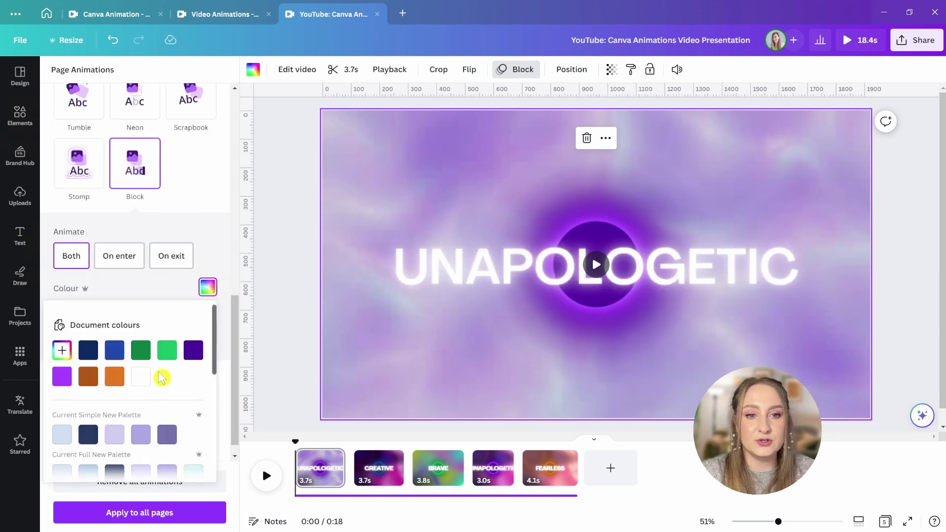
{"action": "scroll", "coordinate": [162, 374], "scroll_direction": "down", "scroll_amount": 3}
{"action": "left_click", "coordinate": [89, 323]}
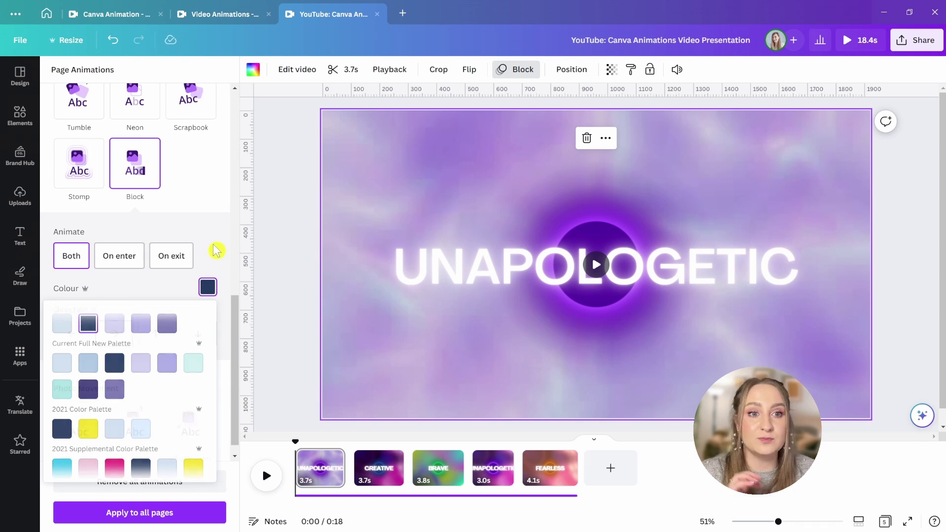
{"action": "left_click", "coordinate": [217, 250]}
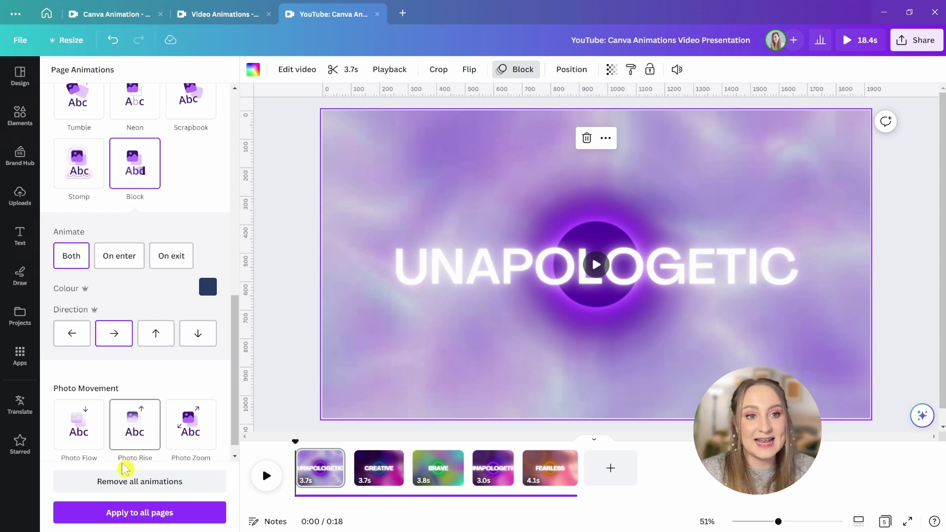
{"action": "left_click", "coordinate": [144, 482]}
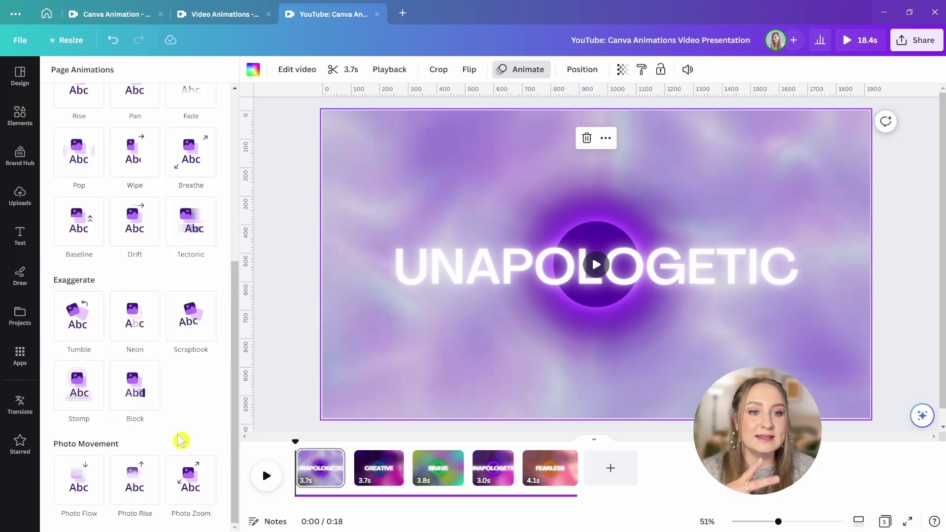
Step: Reapply the Block page animation and extend it to all pages
{"action": "left_click", "coordinate": [131, 397]}
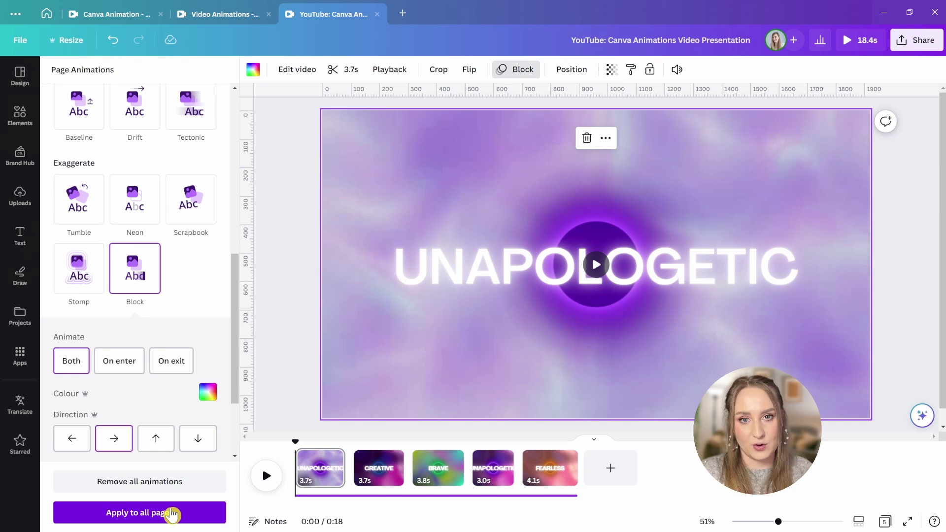
{"action": "left_click", "coordinate": [172, 515]}
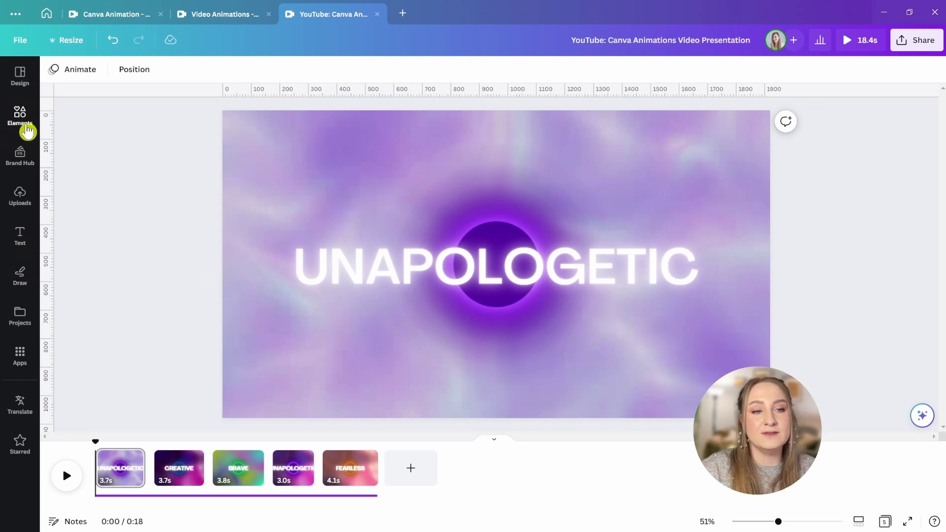
{"action": "left_click", "coordinate": [27, 130]}
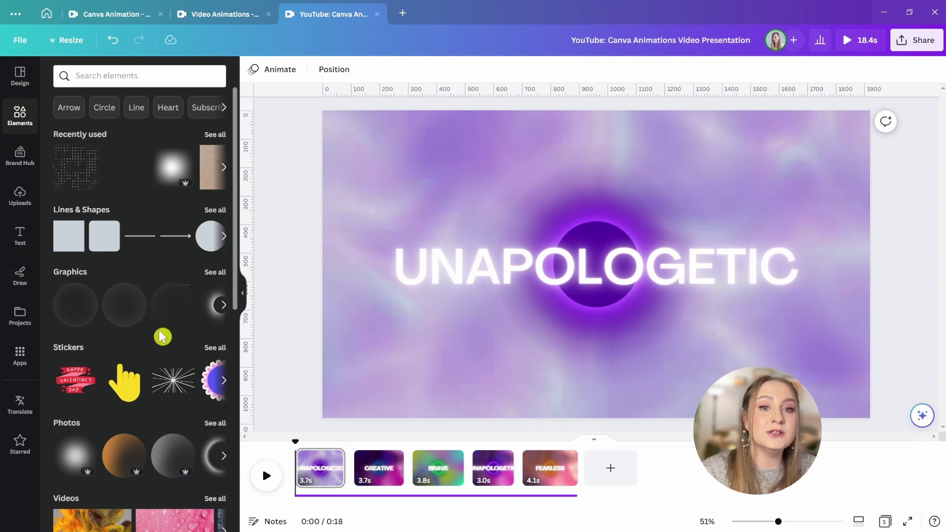
Step: Add the white starburst sticker from the Trending stickers onto the title page
{"action": "left_click", "coordinate": [214, 349]}
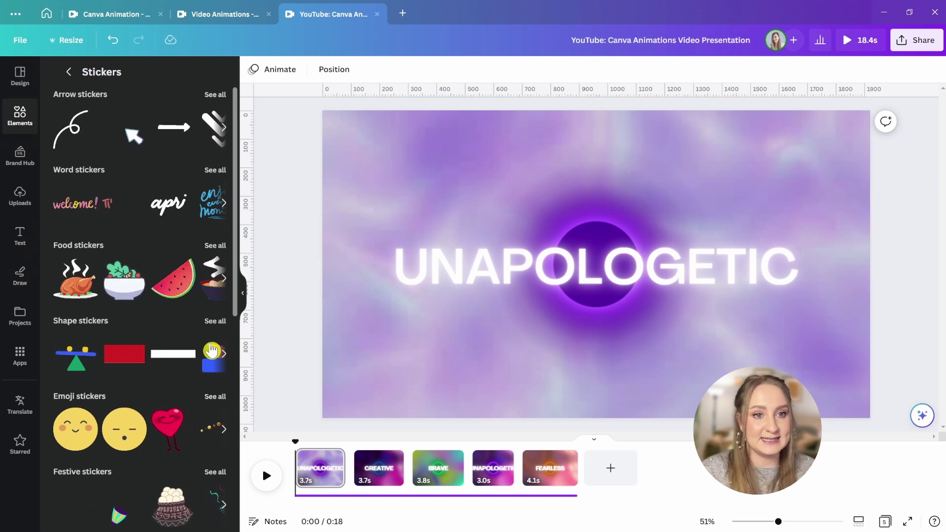
{"action": "scroll", "coordinate": [211, 350], "scroll_direction": "down", "scroll_amount": 9}
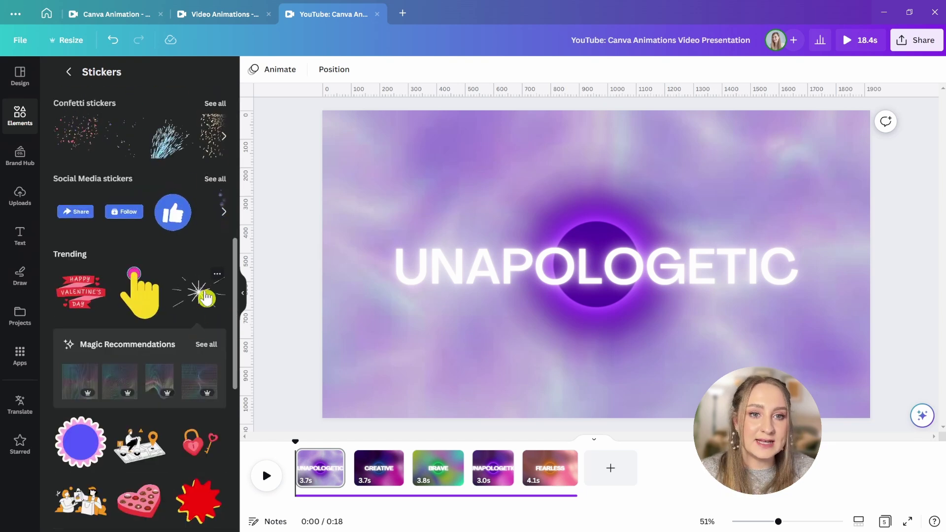
{"action": "left_click", "coordinate": [198, 292]}
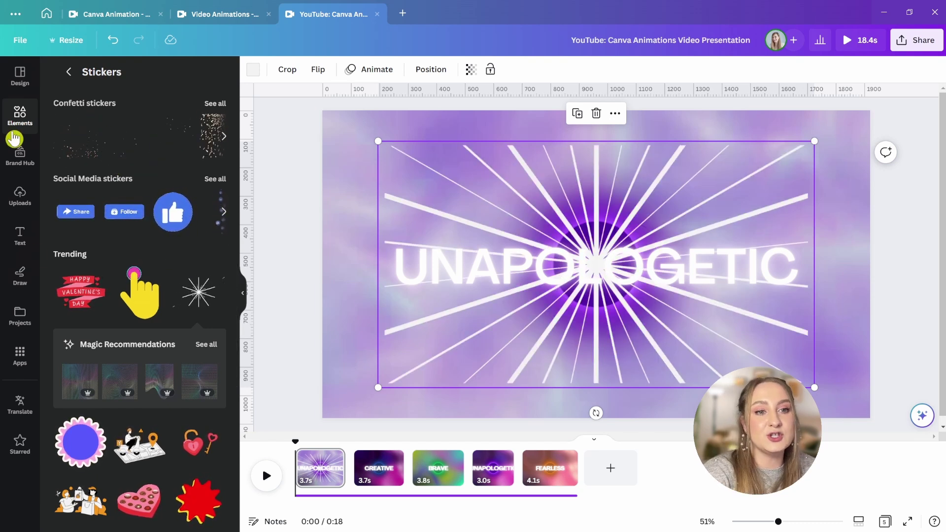
Step: Delete the starburst sticker and search Elements for 'abstract', filtered to Animated only
{"action": "key", "text": "Delete"}
{"action": "left_click", "coordinate": [19, 115]}
{"action": "left_click", "coordinate": [66, 77]}
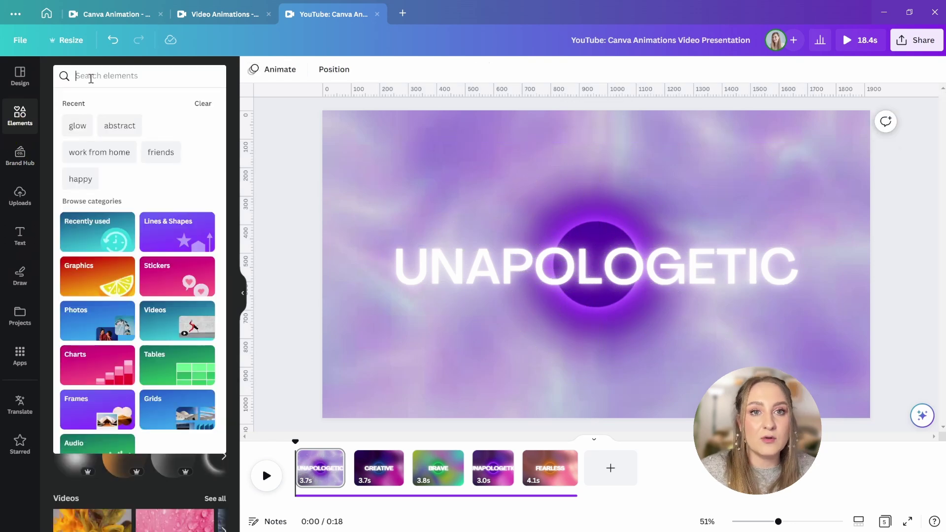
{"action": "type", "text": "abstract"}
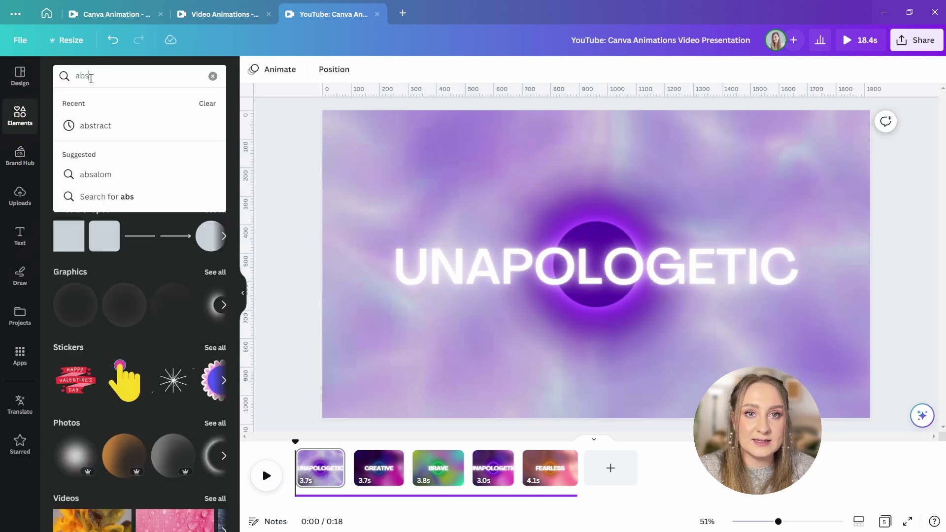
{"action": "key", "text": "Return"}
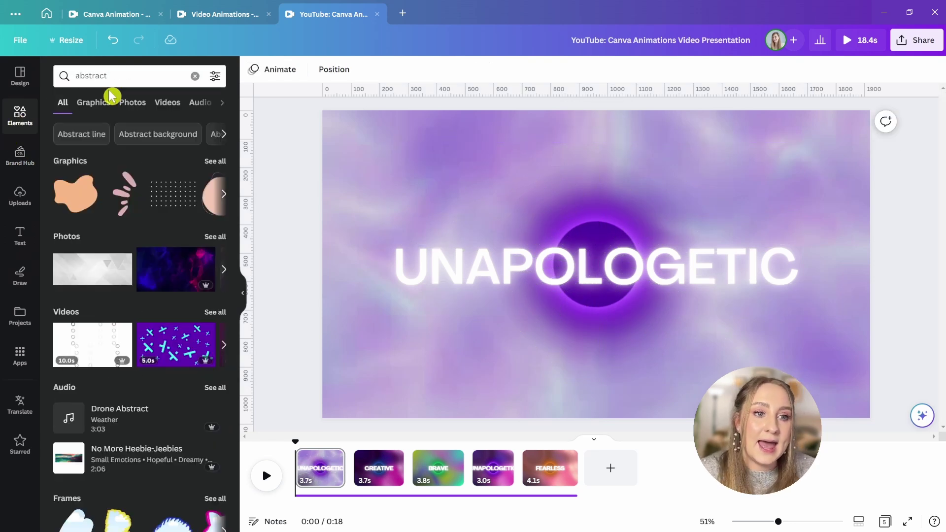
{"action": "left_click", "coordinate": [214, 79]}
{"action": "left_click", "coordinate": [178, 302]}
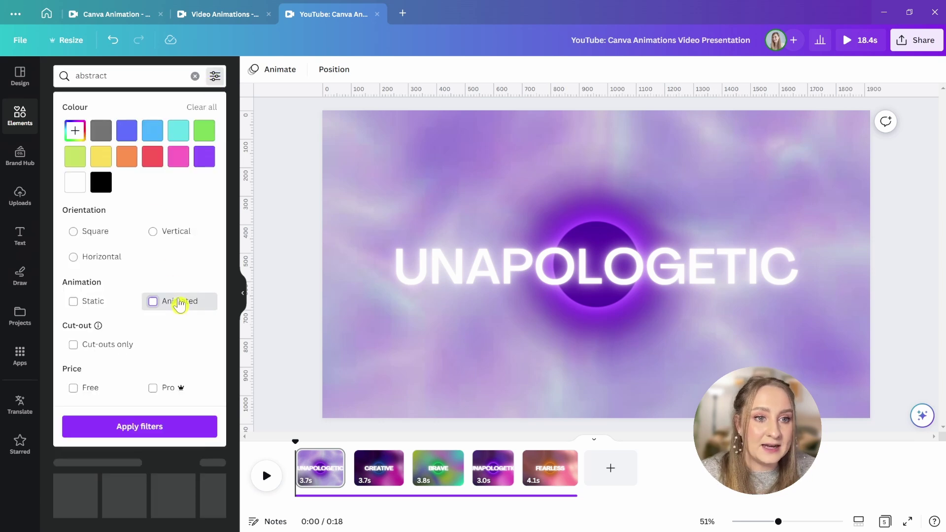
{"action": "left_click", "coordinate": [148, 428]}
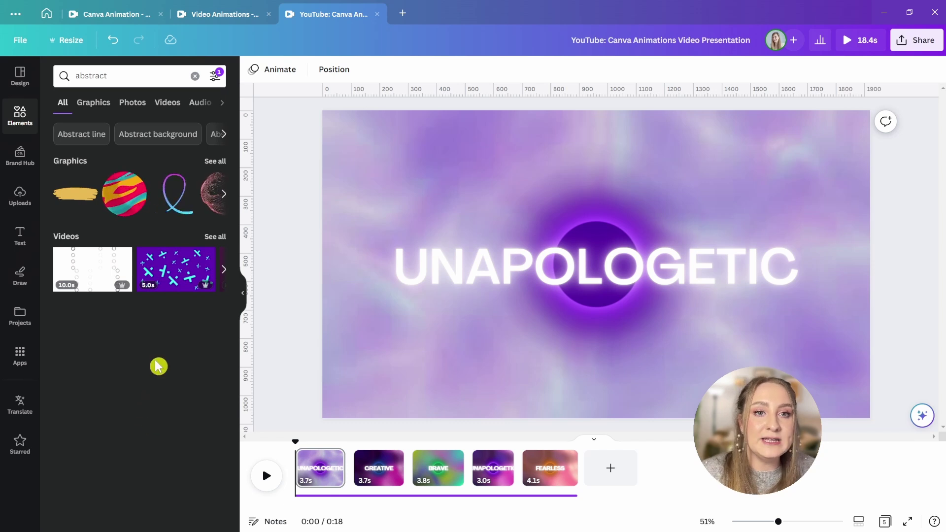
Step: Add the animated dotted grid graphic, shrink it and place it in the top-right corner
{"action": "left_click", "coordinate": [213, 161]}
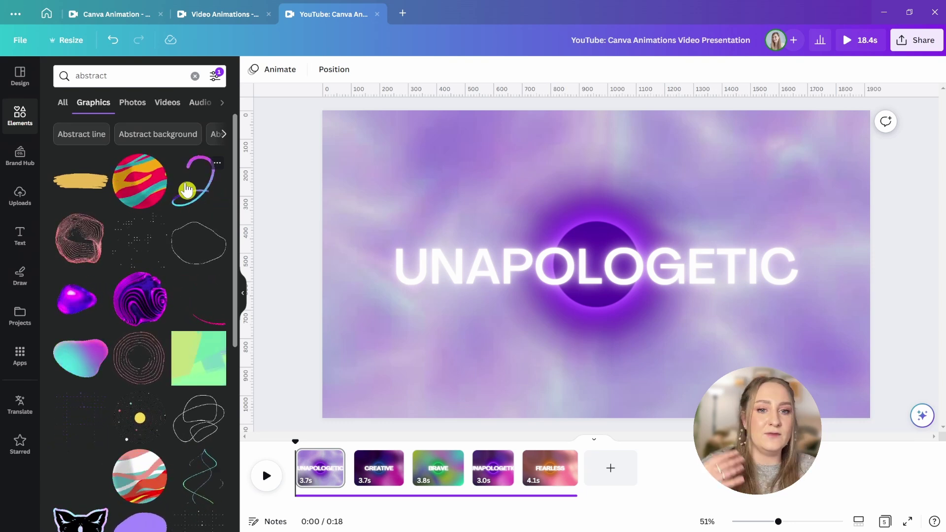
{"action": "scroll", "coordinate": [177, 296], "scroll_direction": "down", "scroll_amount": 3}
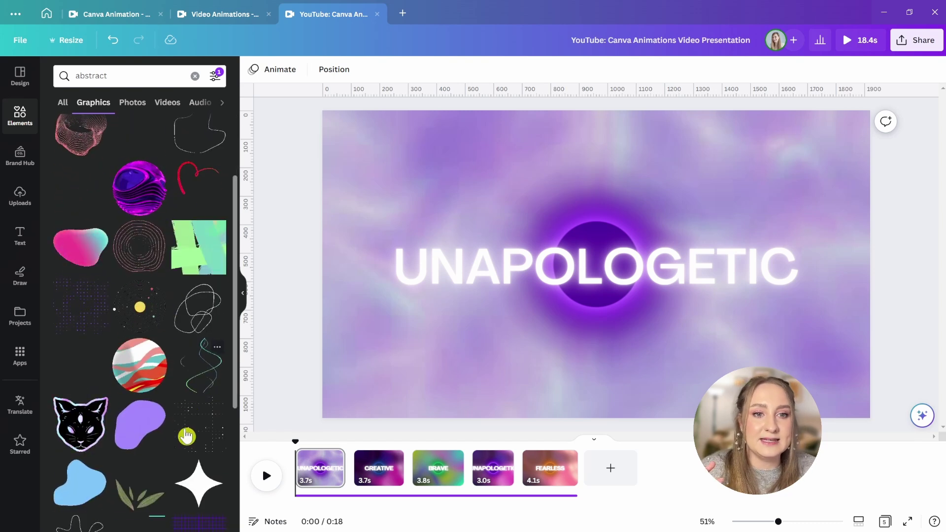
{"action": "left_click", "coordinate": [186, 436]}
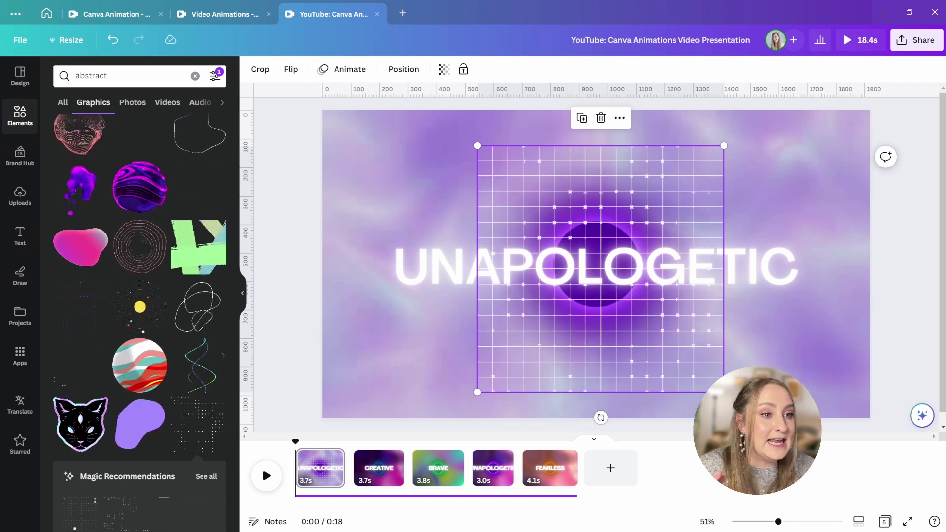
{"action": "left_click_drag", "start_coordinate": [724, 392], "coordinate": [636, 305]}
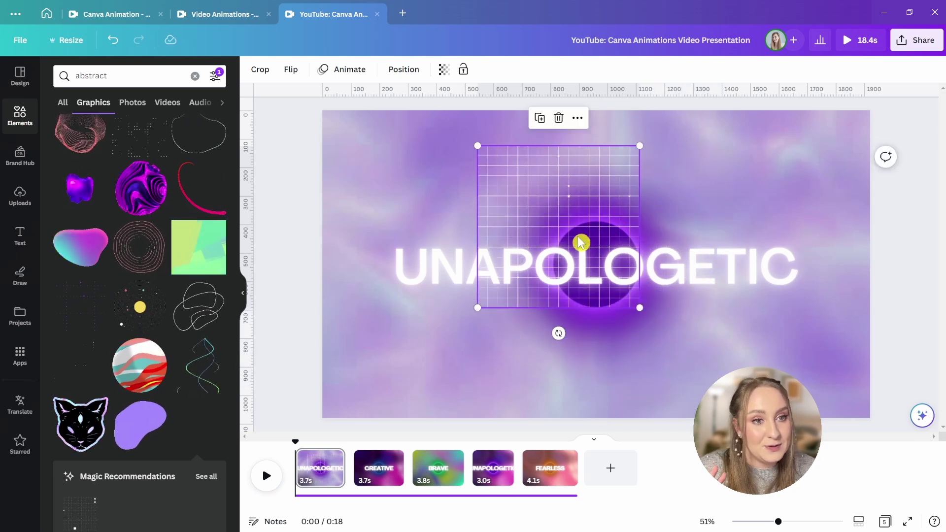
{"action": "left_click_drag", "start_coordinate": [572, 212], "coordinate": [767, 179]}
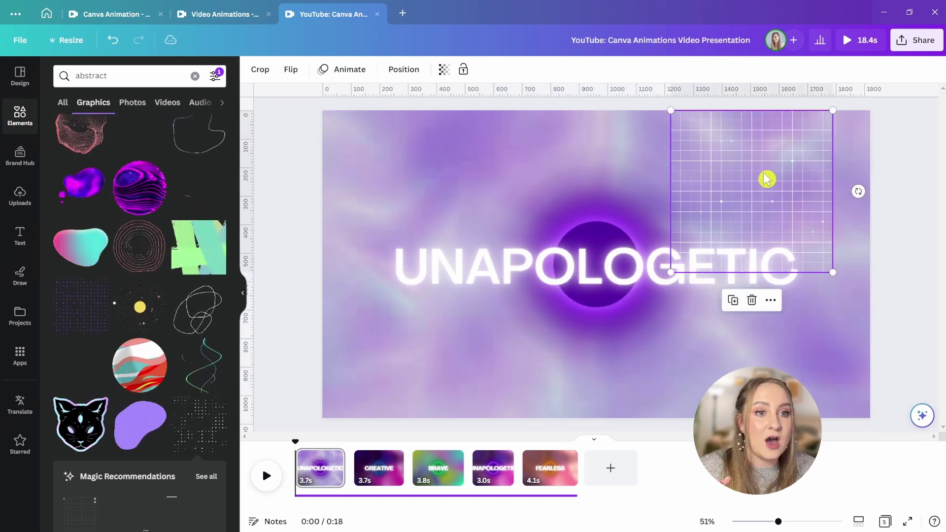
{"action": "left_click_drag", "start_coordinate": [831, 271], "coordinate": [793, 233]}
{"action": "left_click", "coordinate": [25, 123]}
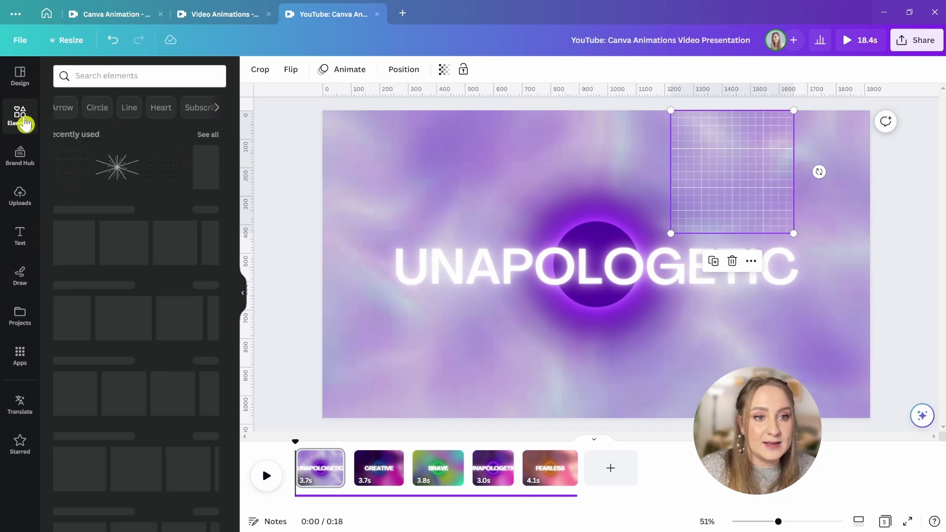
Step: Search the stock Videos library for 'green screen' and scroll through the clips
{"action": "scroll", "coordinate": [124, 180], "scroll_direction": "down", "scroll_amount": 7}
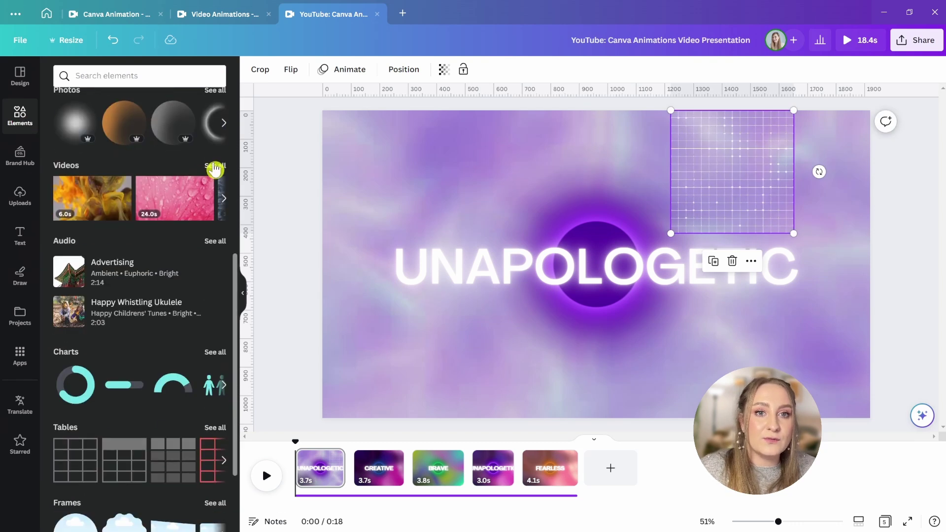
{"action": "left_click", "coordinate": [217, 167]}
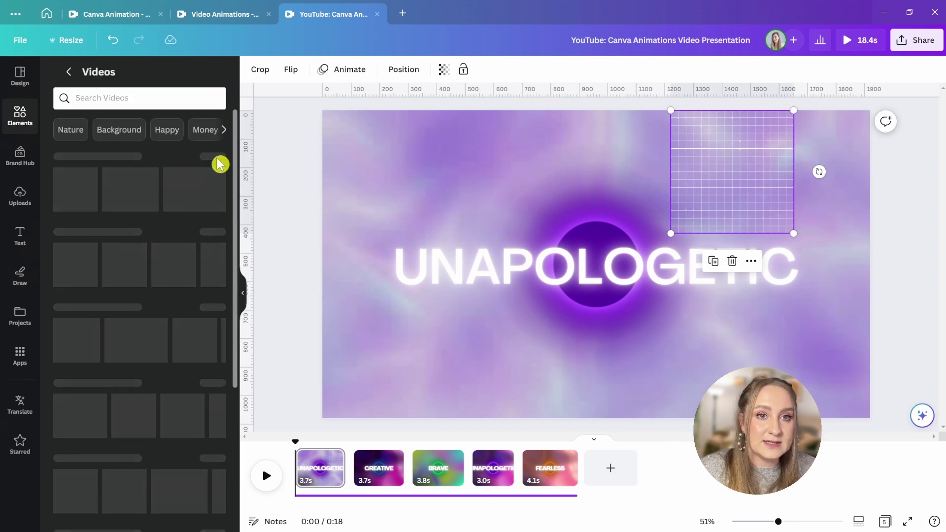
{"action": "left_click", "coordinate": [132, 98]}
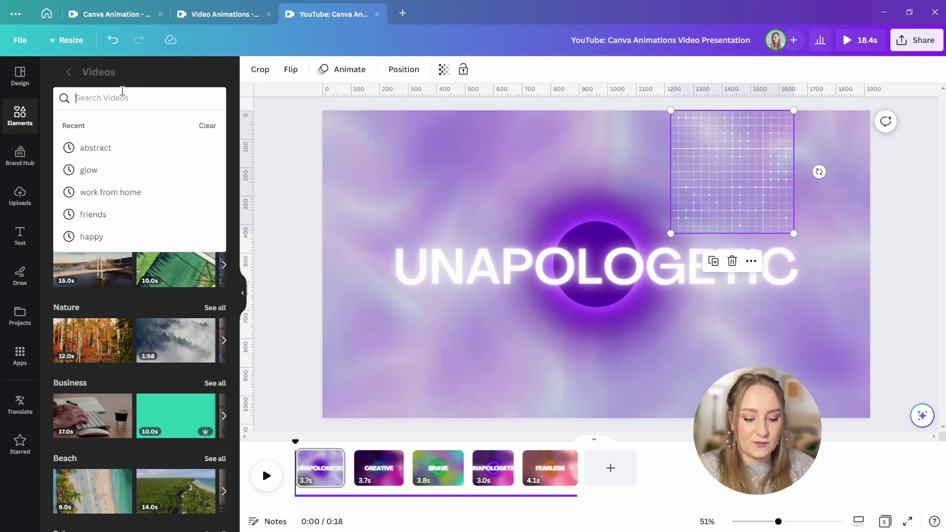
{"action": "type", "text": "green screen"}
{"action": "key", "text": "Return"}
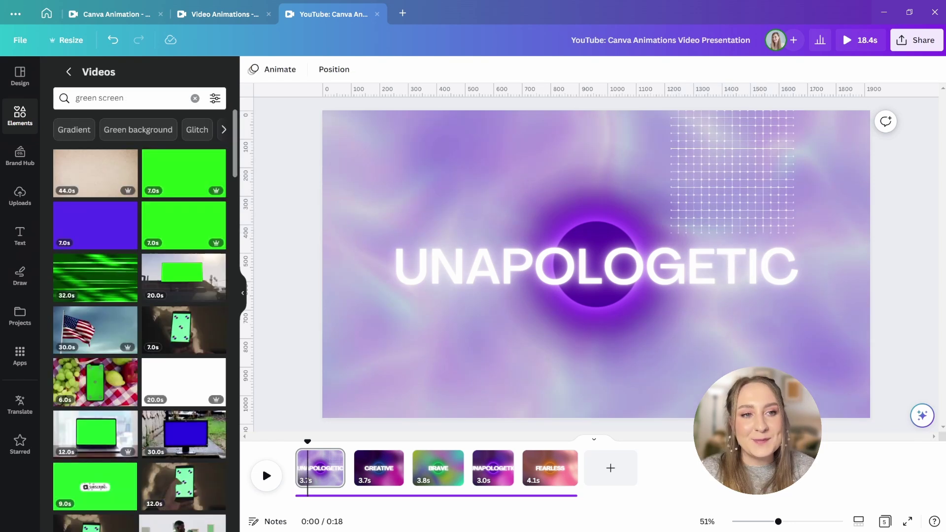
{"action": "scroll", "coordinate": [183, 256], "scroll_direction": "down", "scroll_amount": 7}
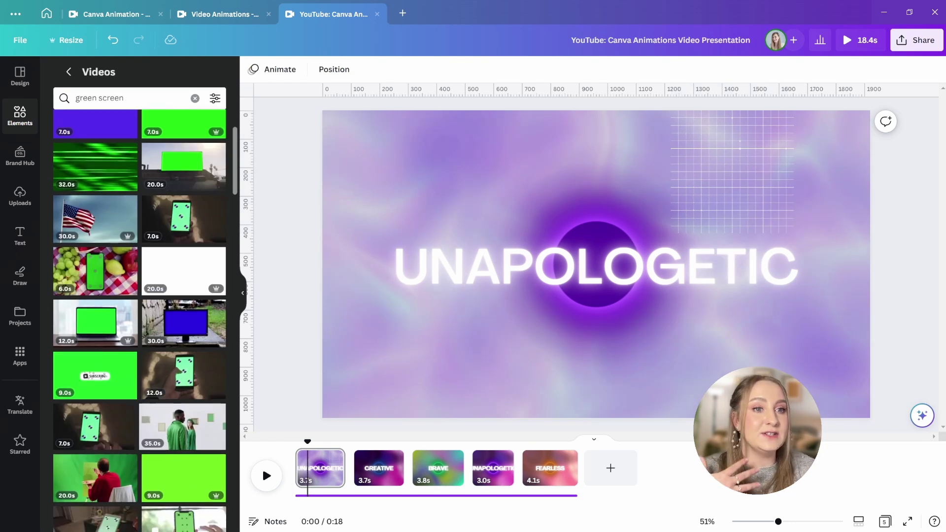
{"action": "scroll", "coordinate": [183, 256], "scroll_direction": "down", "scroll_amount": 7}
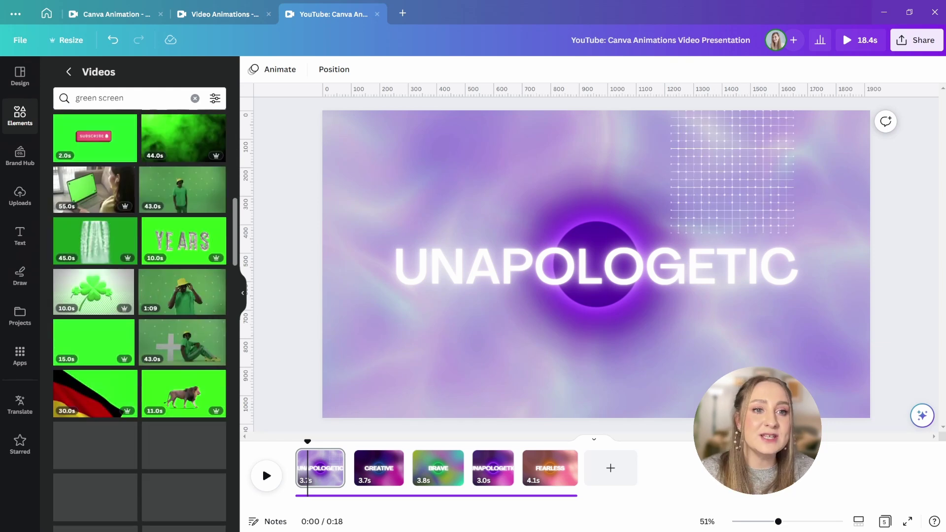
{"action": "scroll", "coordinate": [140, 321], "scroll_direction": "down", "scroll_amount": 8}
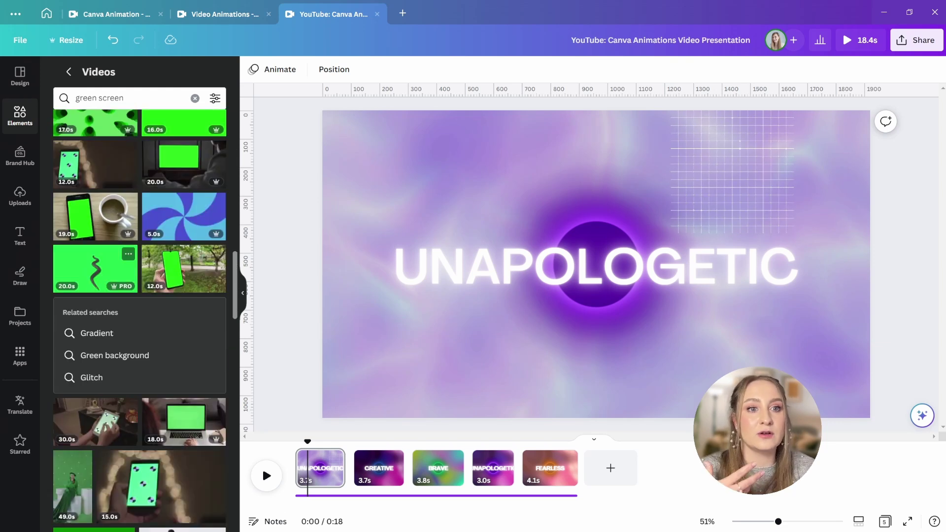
{"action": "scroll", "coordinate": [139, 321], "scroll_direction": "down", "scroll_amount": 7}
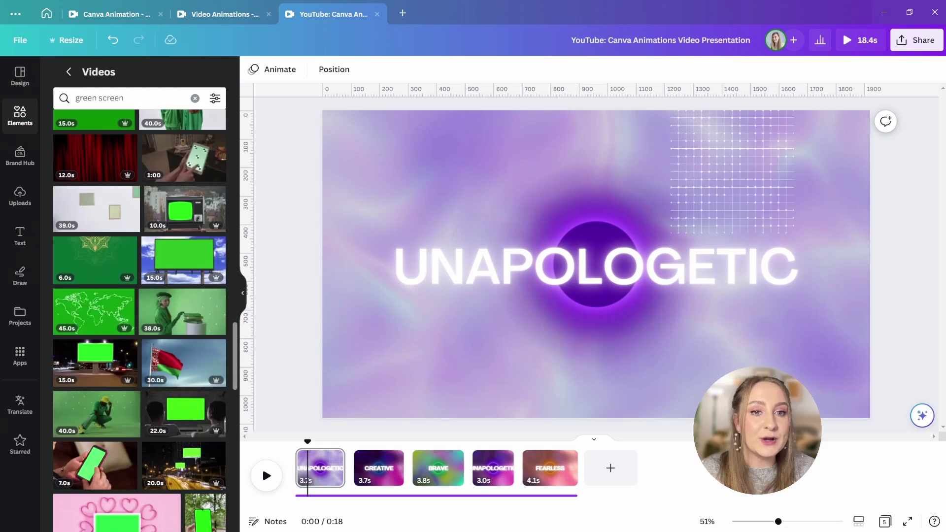
{"action": "scroll", "coordinate": [183, 409], "scroll_direction": "down", "scroll_amount": 5}
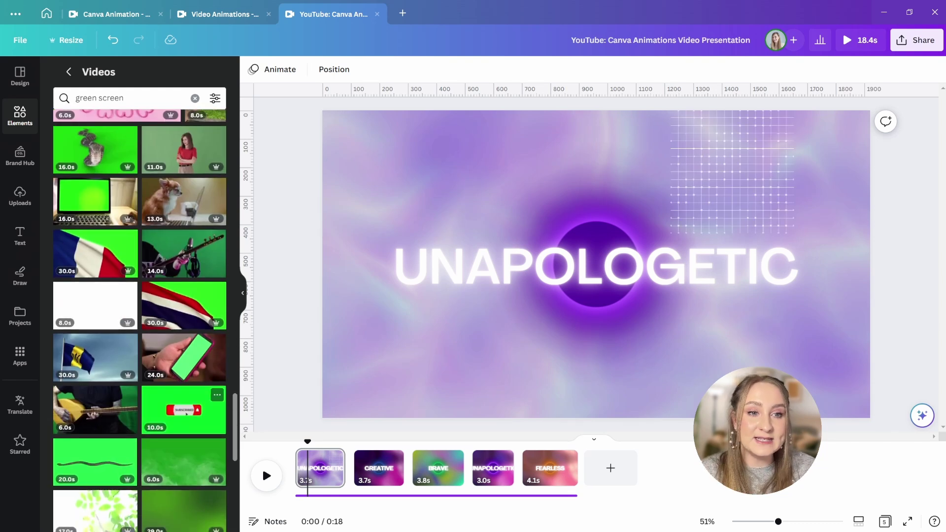
{"action": "left_click", "coordinate": [185, 418]}
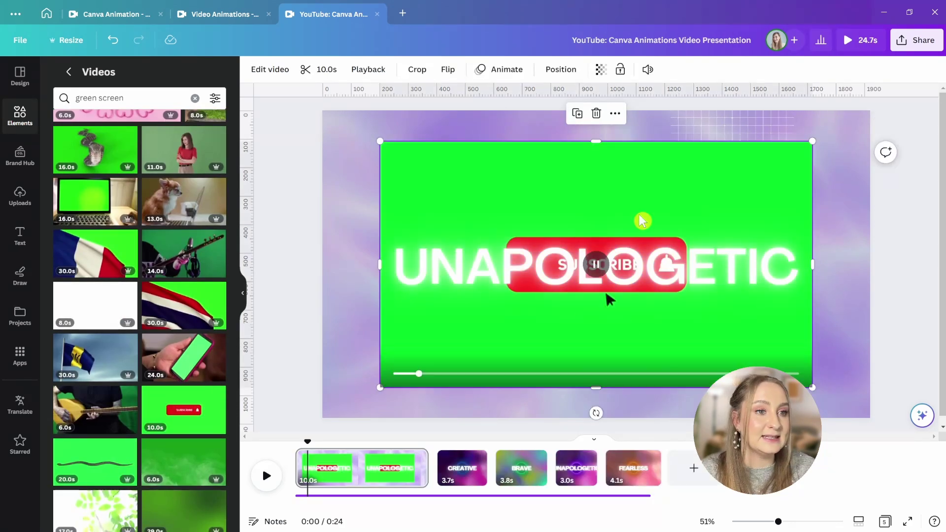
{"action": "left_click_drag", "start_coordinate": [639, 214], "coordinate": [675, 286]}
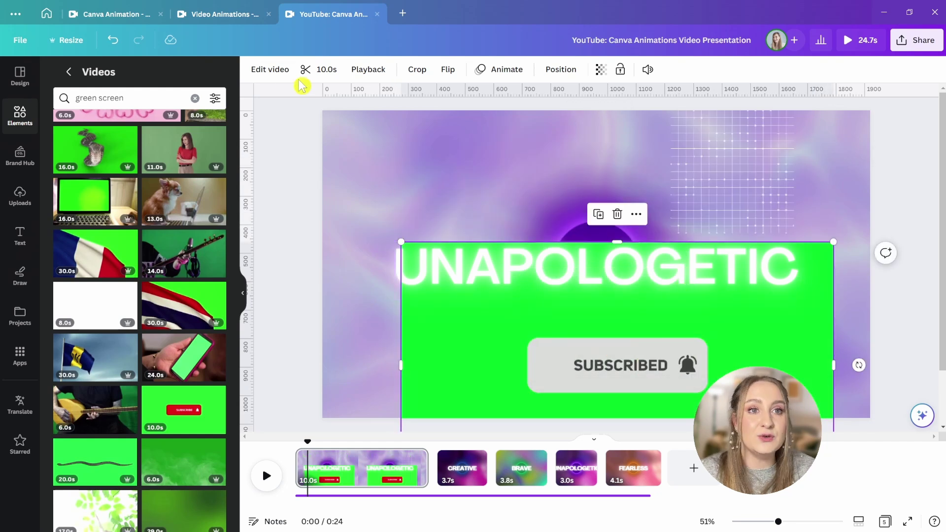
{"action": "left_click", "coordinate": [274, 70]}
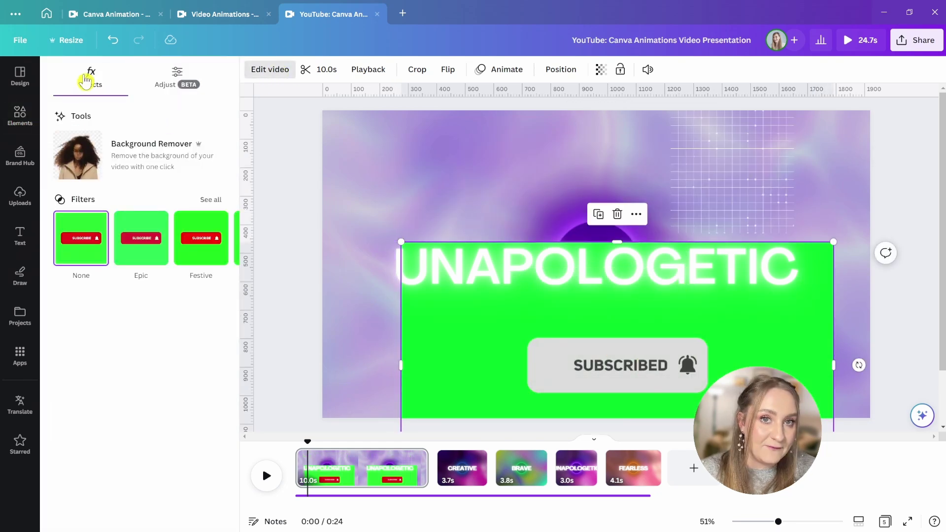
{"action": "left_click", "coordinate": [141, 161]}
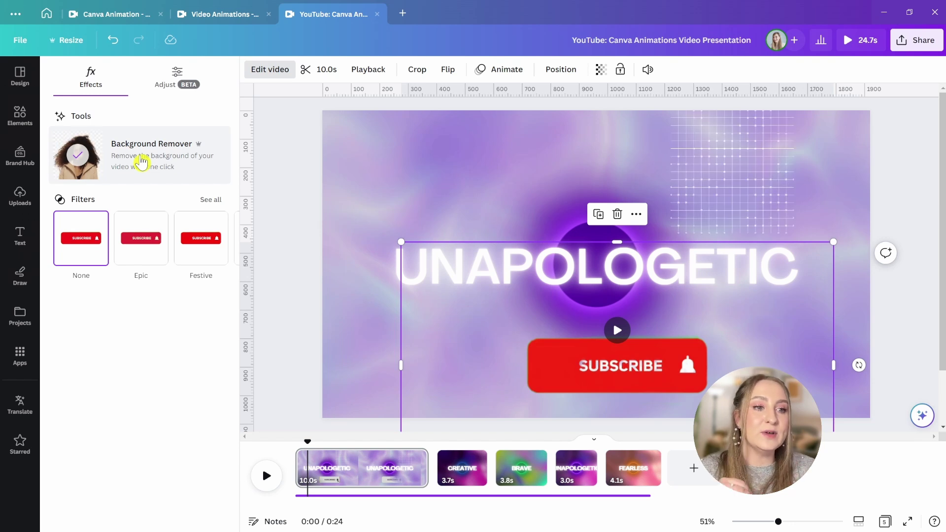
{"action": "left_click", "coordinate": [621, 336]}
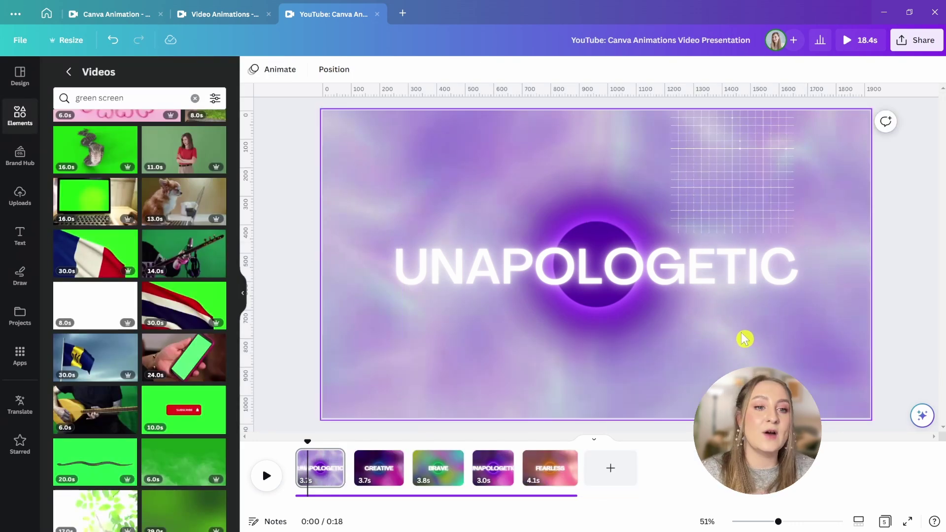
Step: Check the title text, grid and purple circle, then bring up animation options for the circle
{"action": "left_click", "coordinate": [401, 352]}
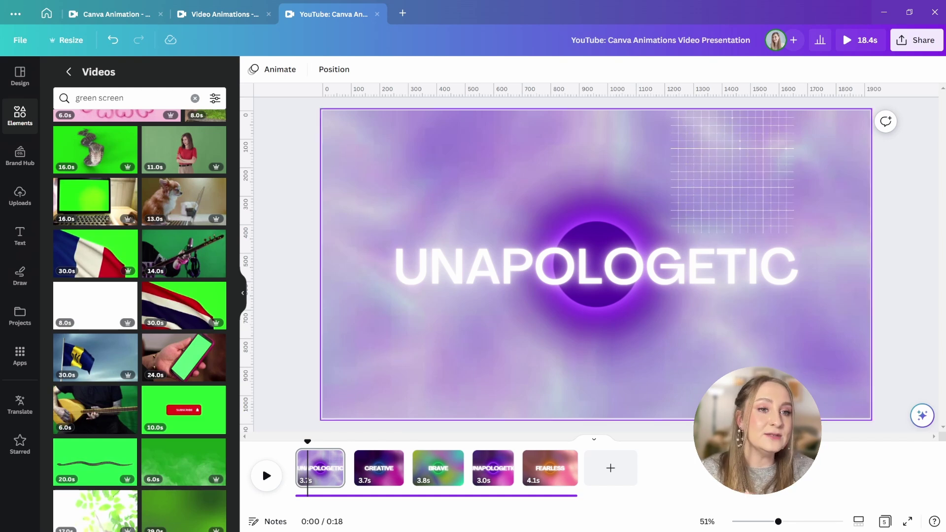
{"action": "left_click", "coordinate": [705, 261]}
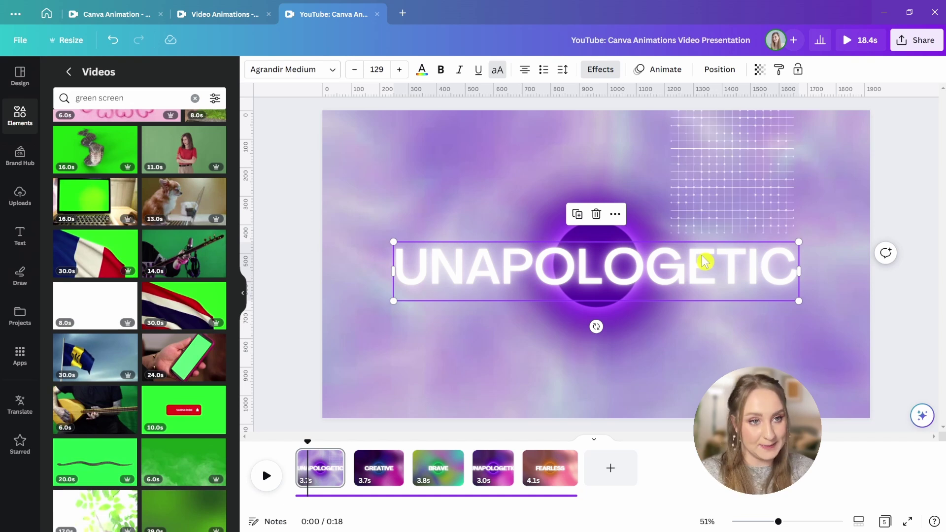
{"action": "left_click", "coordinate": [553, 239]}
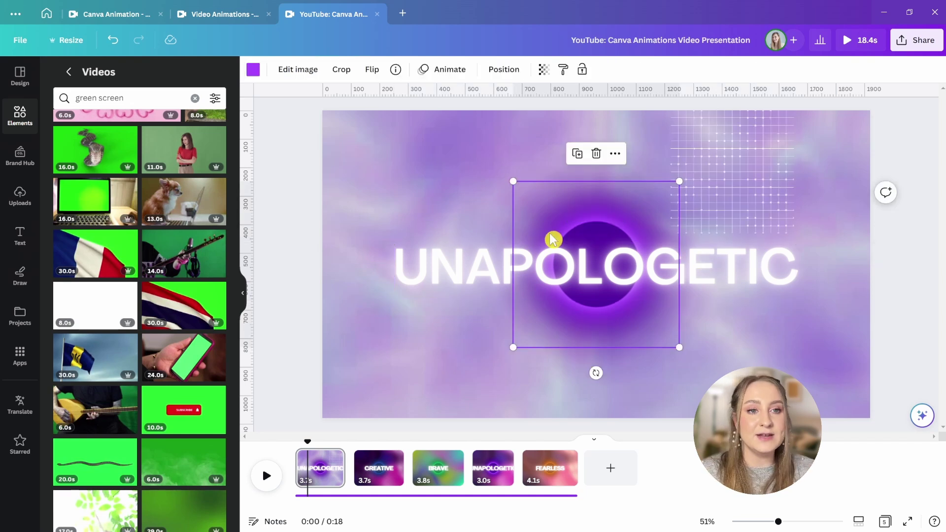
{"action": "left_click", "coordinate": [745, 162]}
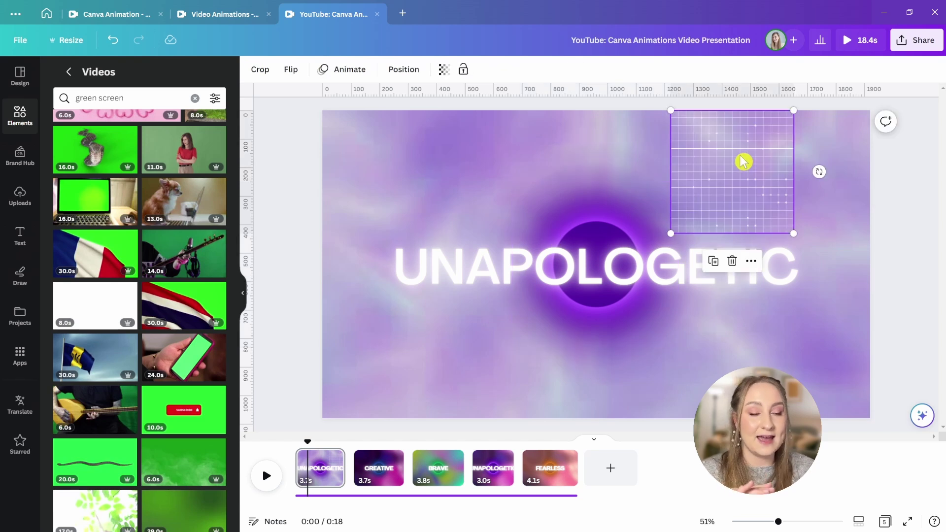
{"action": "left_click", "coordinate": [603, 208]}
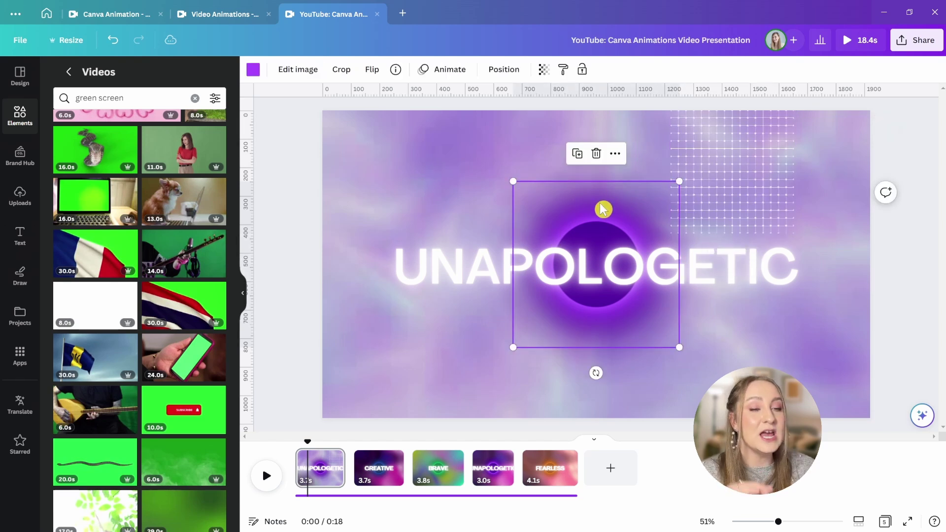
{"action": "left_click", "coordinate": [449, 71]}
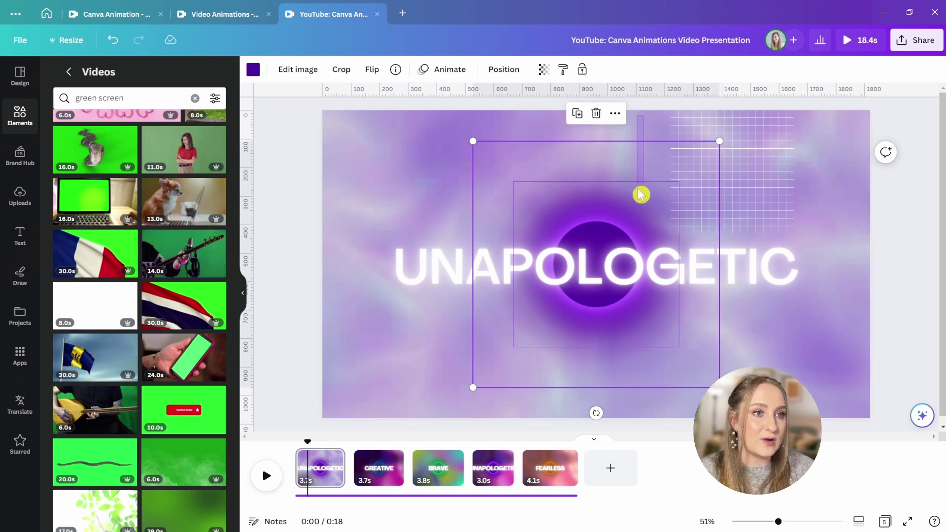
Step: Group the square frame with the glowing circle and give the group the Breathe animation
{"action": "left_click", "coordinate": [638, 205], "text": "shift"}
{"action": "left_click", "coordinate": [652, 143]}
{"action": "left_click", "coordinate": [636, 161]}
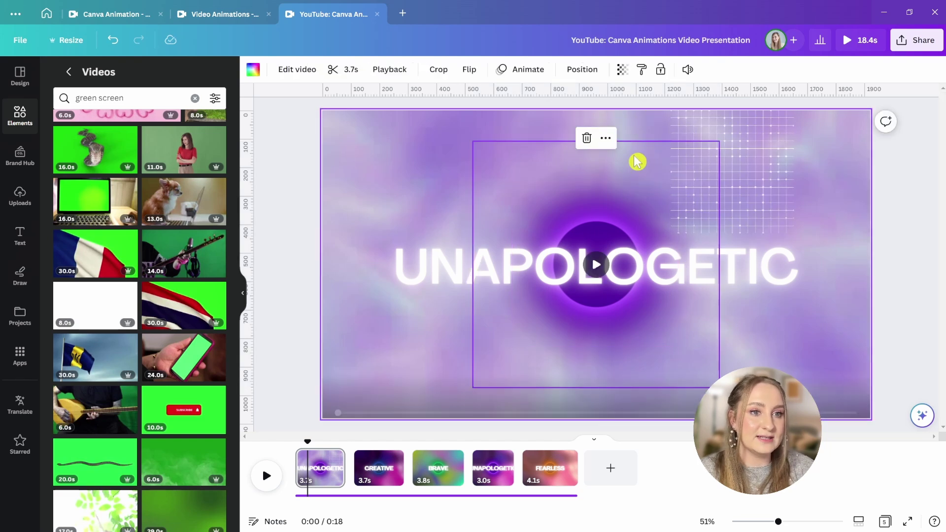
{"action": "left_click", "coordinate": [610, 201], "text": "shift"}
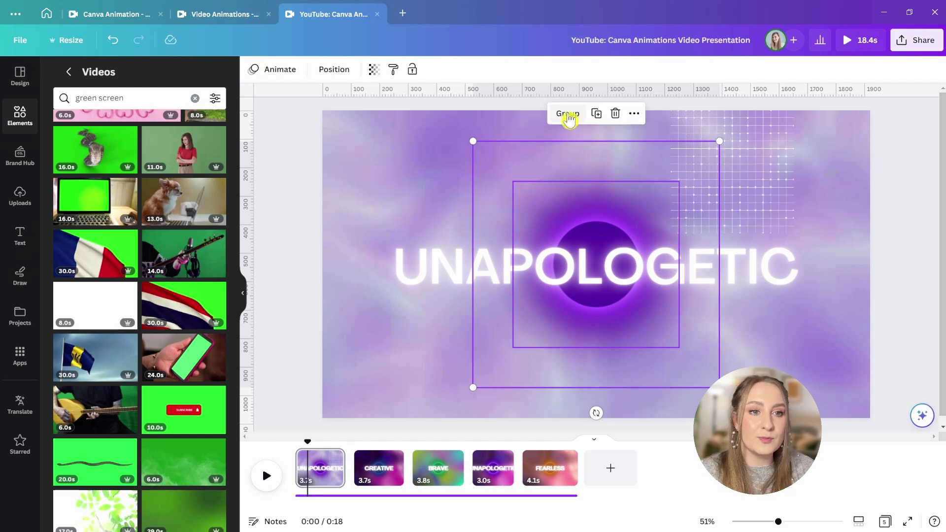
{"action": "left_click", "coordinate": [569, 115]}
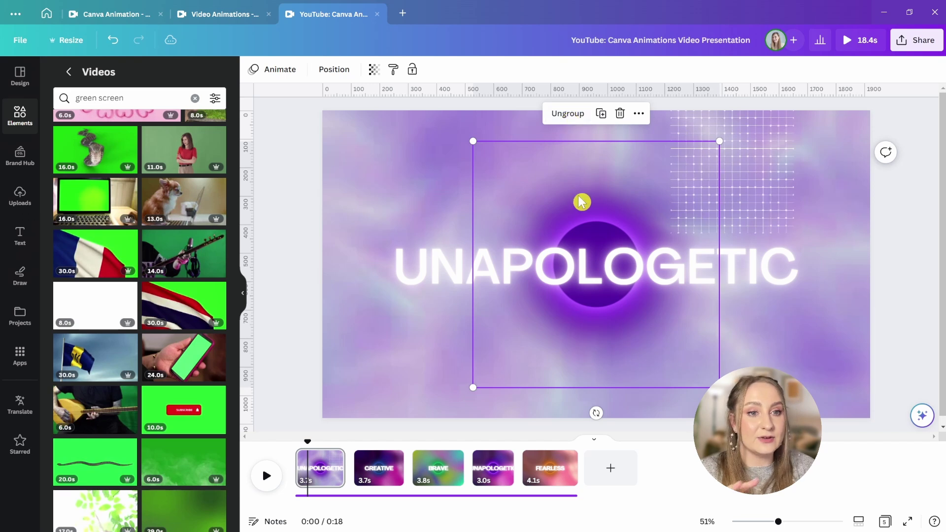
{"action": "left_click", "coordinate": [274, 73]}
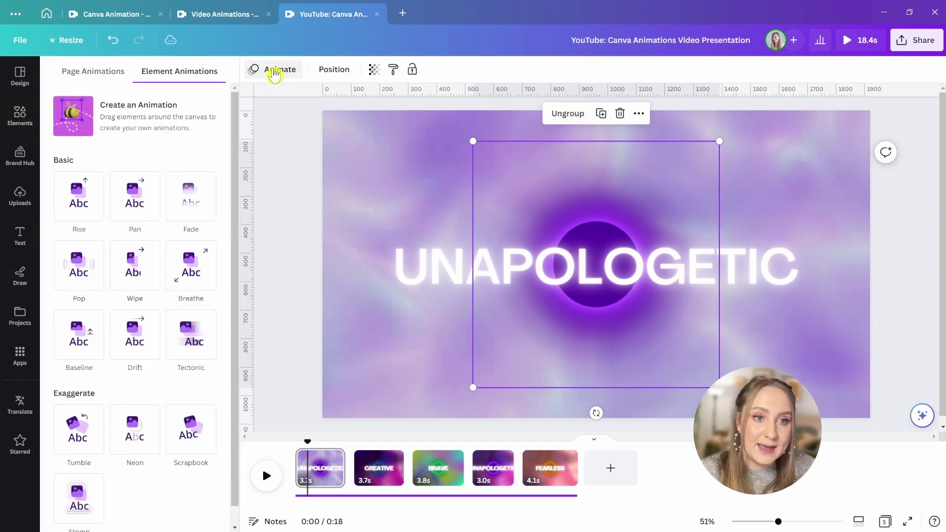
{"action": "left_click", "coordinate": [187, 266]}
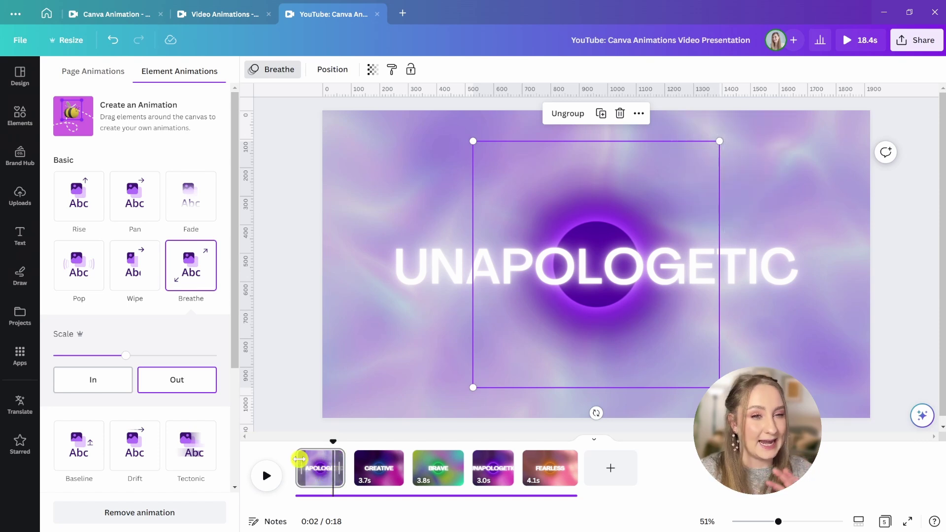
Step: Shorten the second glowing-circle layer's timing bar on the first page, then preview playback
{"action": "right_click", "coordinate": [596, 332]}
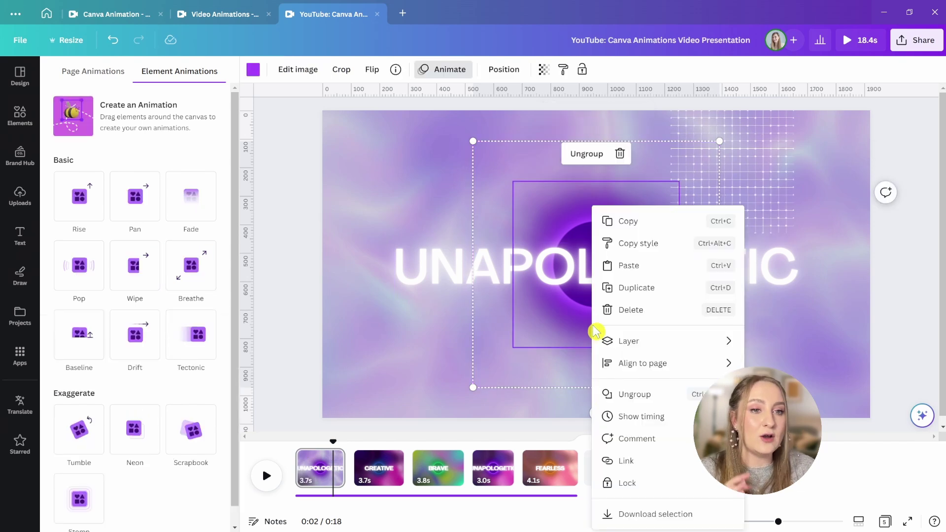
{"action": "left_click", "coordinate": [641, 417]}
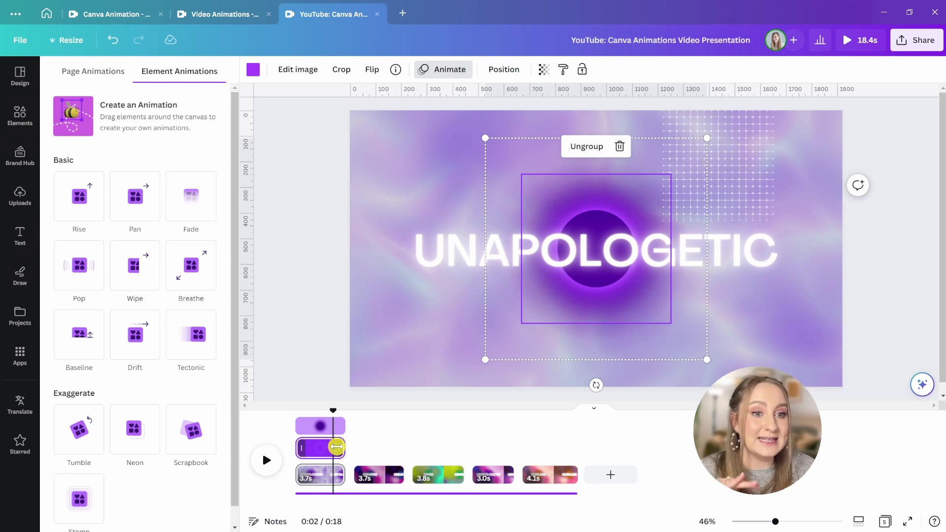
{"action": "mouse_move", "coordinate": [345, 431]}
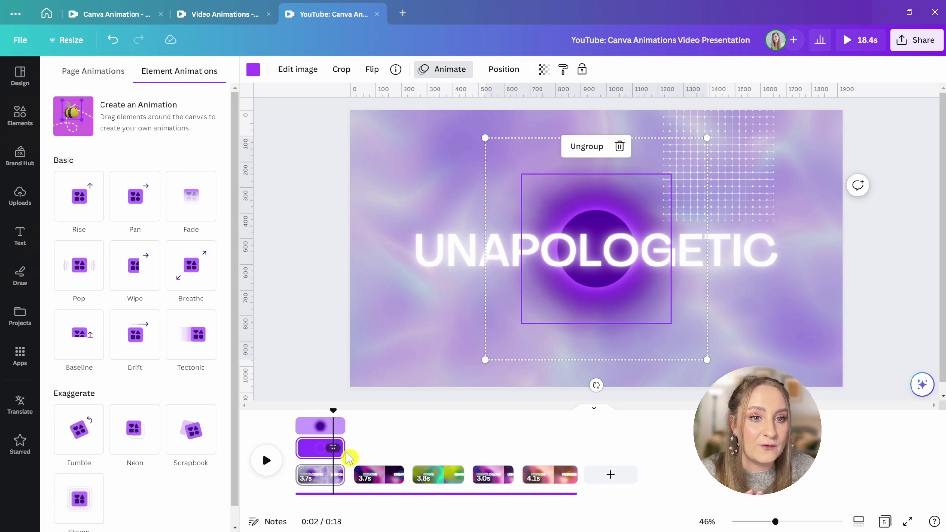
{"action": "left_click_drag", "start_coordinate": [345, 450], "coordinate": [320, 434]}
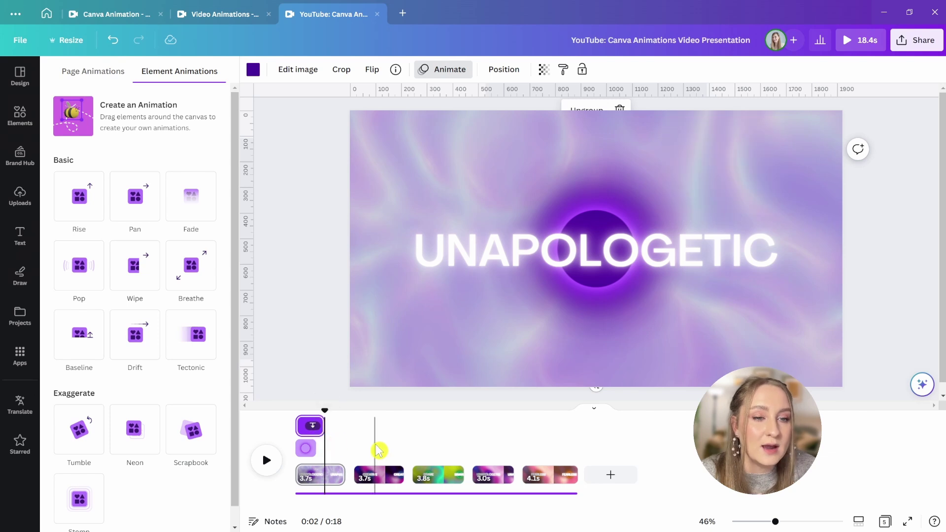
{"action": "left_click", "coordinate": [294, 474]}
{"action": "key", "text": "space"}
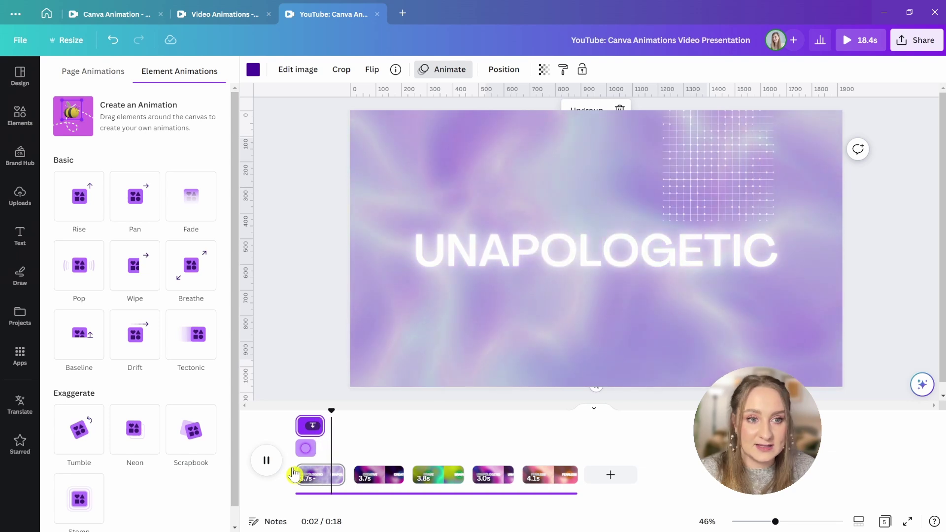
{"action": "key", "text": "space"}
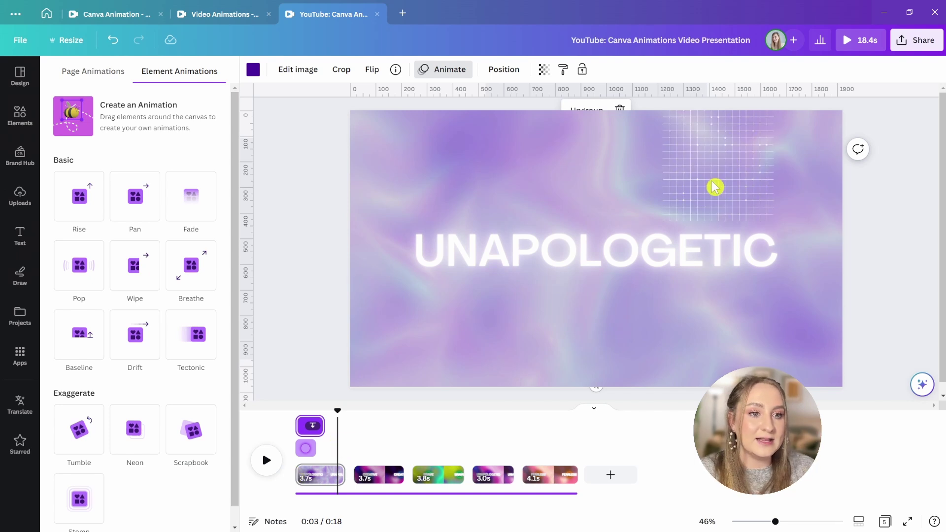
Step: Select the UNAPOLOGETIC text, the glowing circle and the background video in turn
{"action": "left_click", "coordinate": [613, 274]}
{"action": "left_click", "coordinate": [611, 275]}
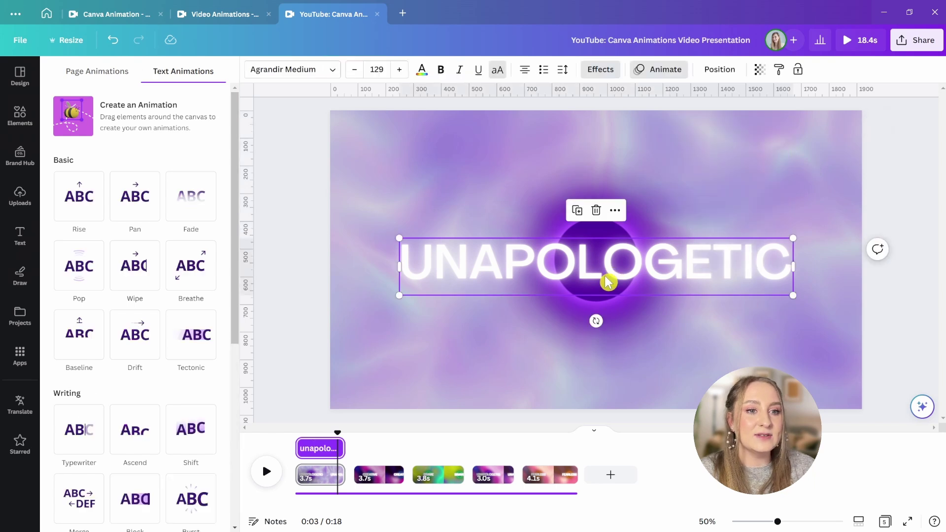
{"action": "left_click", "coordinate": [566, 319]}
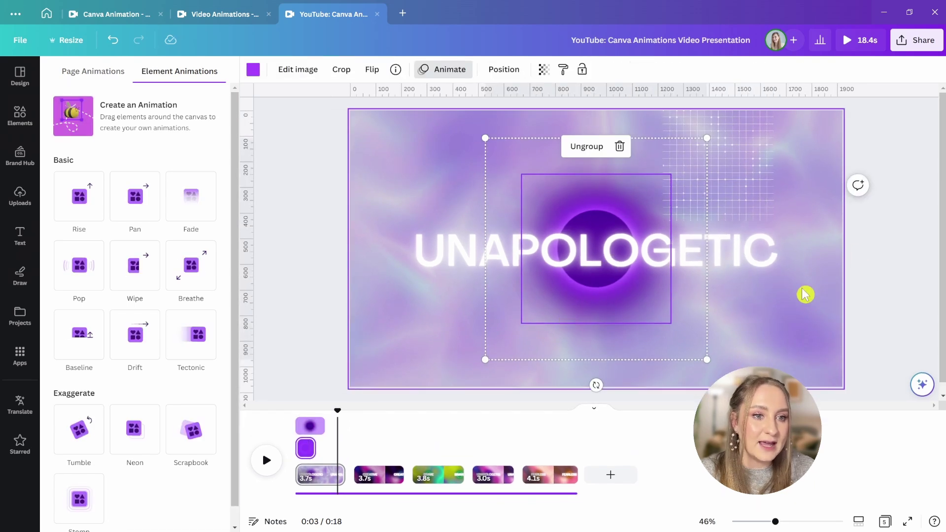
{"action": "left_click", "coordinate": [752, 228]}
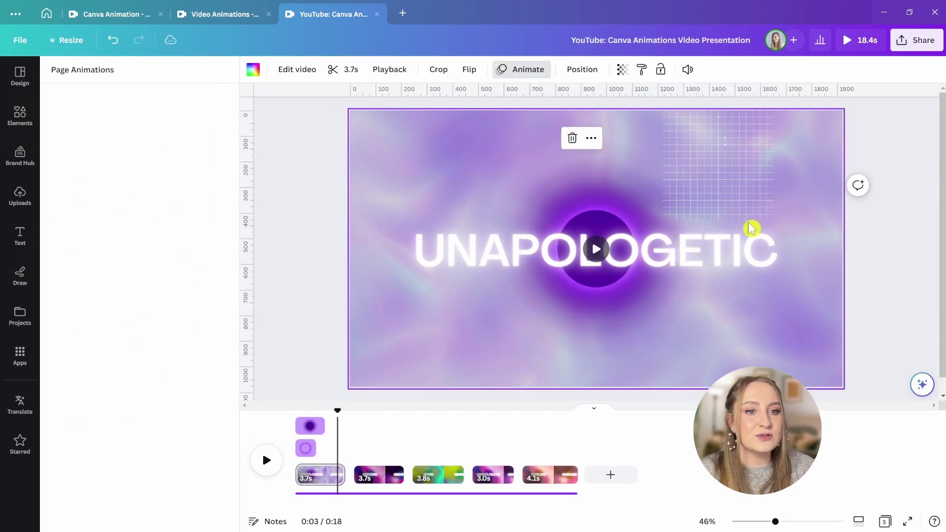
{"action": "left_click", "coordinate": [710, 269]}
{"action": "left_click", "coordinate": [33, 126]}
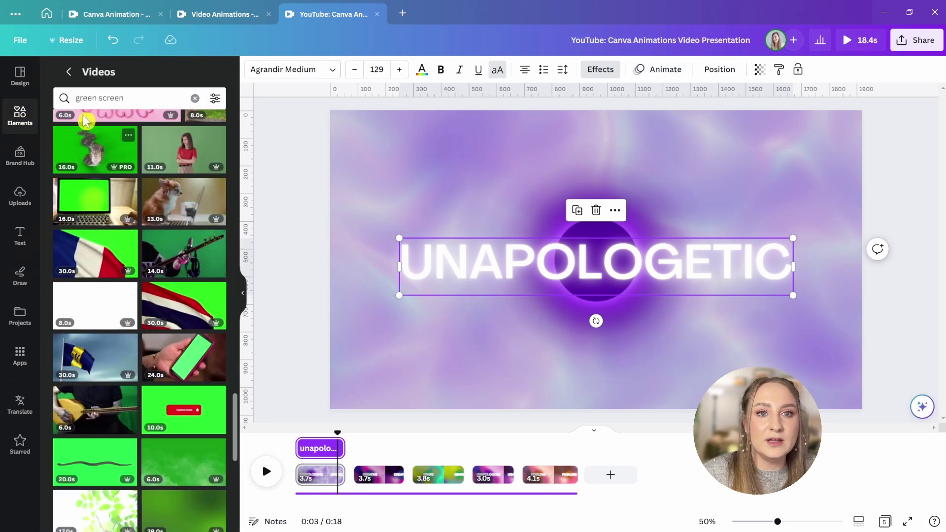
{"action": "scroll", "coordinate": [140, 266], "scroll_direction": "down", "scroll_amount": 5}
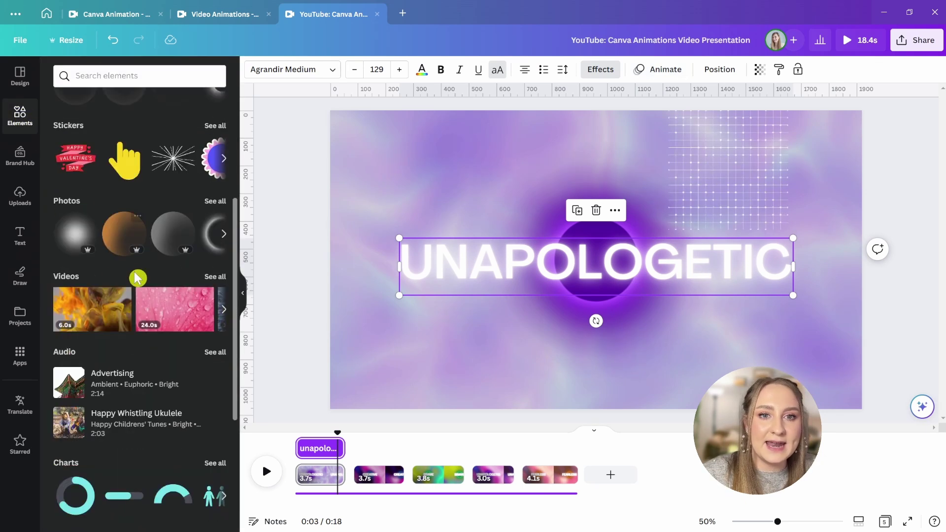
{"action": "left_click", "coordinate": [213, 202]}
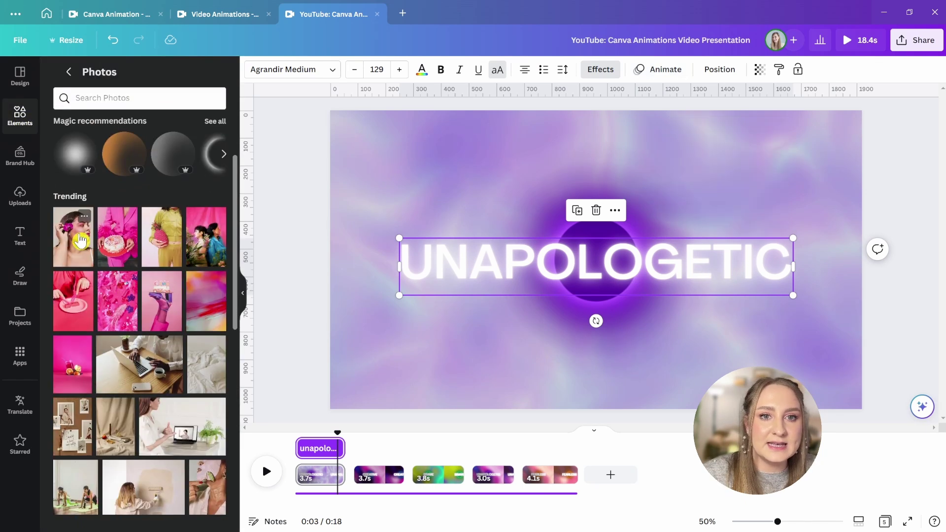
{"action": "left_click", "coordinate": [72, 236]}
{"action": "left_click_drag", "start_coordinate": [612, 207], "coordinate": [744, 199]}
{"action": "left_click", "coordinate": [444, 69]}
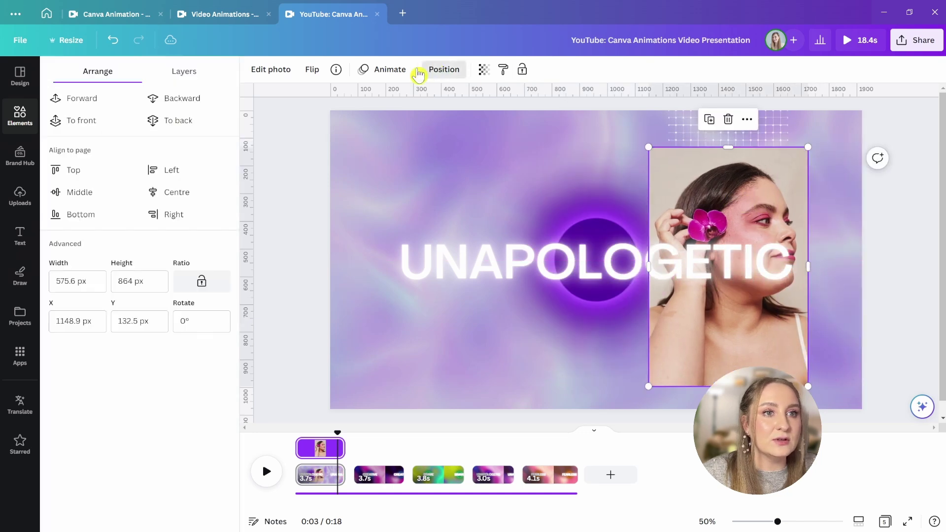
{"action": "left_click", "coordinate": [374, 69]}
{"action": "scroll", "coordinate": [143, 193], "scroll_direction": "down", "scroll_amount": 3}
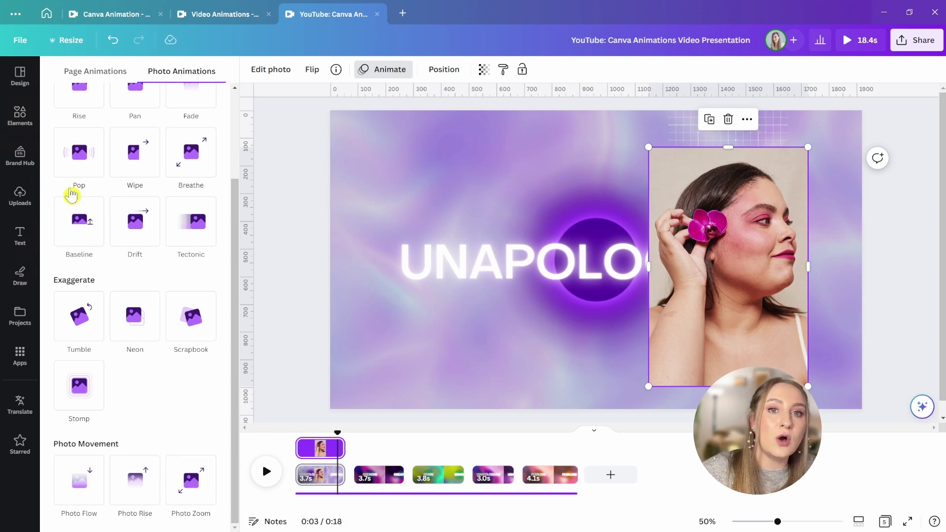
{"action": "left_click", "coordinate": [19, 197]}
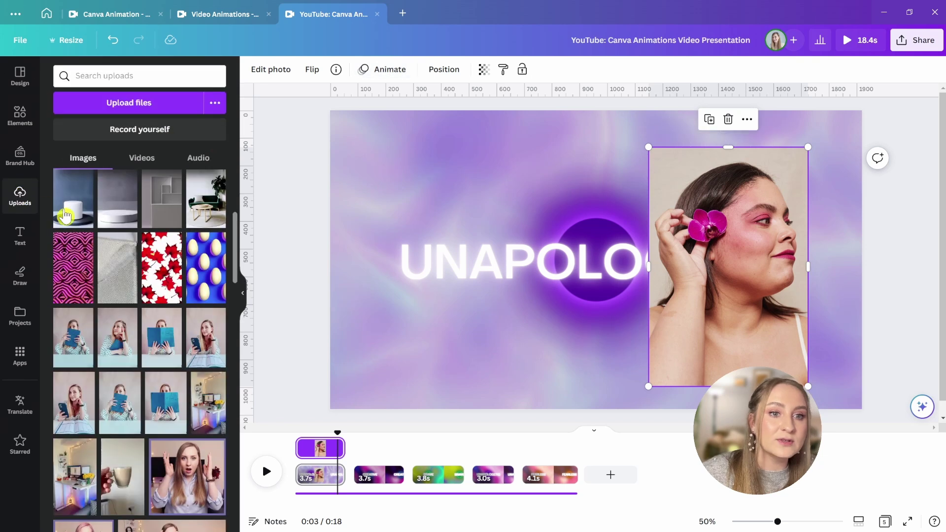
{"action": "left_click", "coordinate": [69, 409]}
{"action": "left_click_drag", "start_coordinate": [654, 226], "coordinate": [732, 232]}
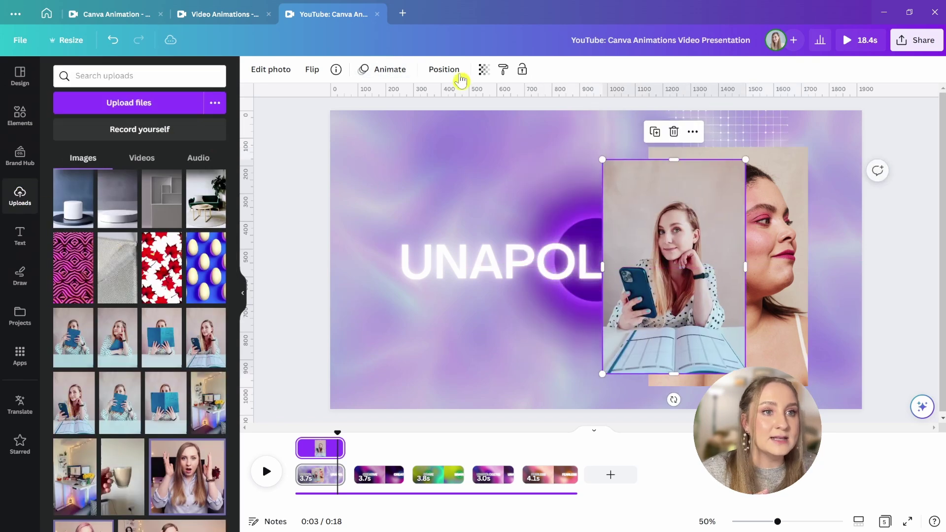
{"action": "left_click", "coordinate": [389, 70]}
{"action": "scroll", "coordinate": [86, 487], "scroll_direction": "down", "scroll_amount": 3}
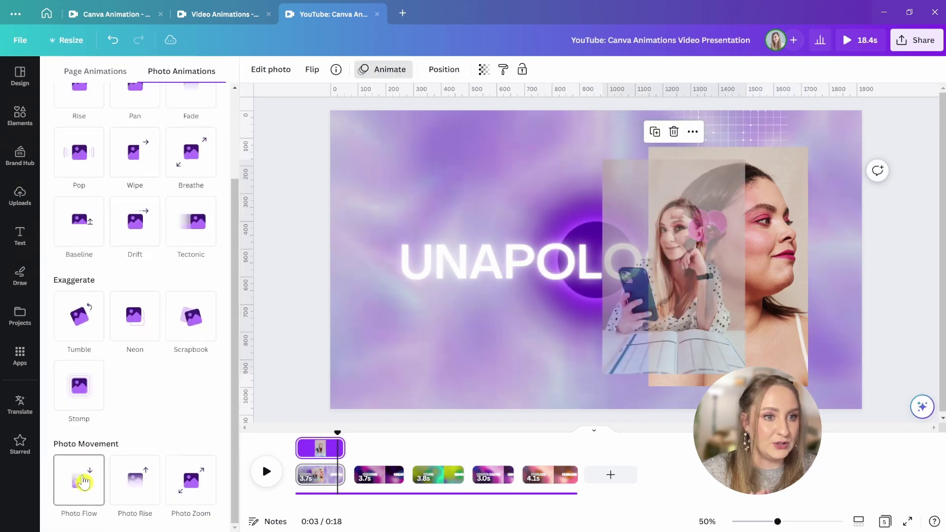
{"action": "key", "text": "Delete"}
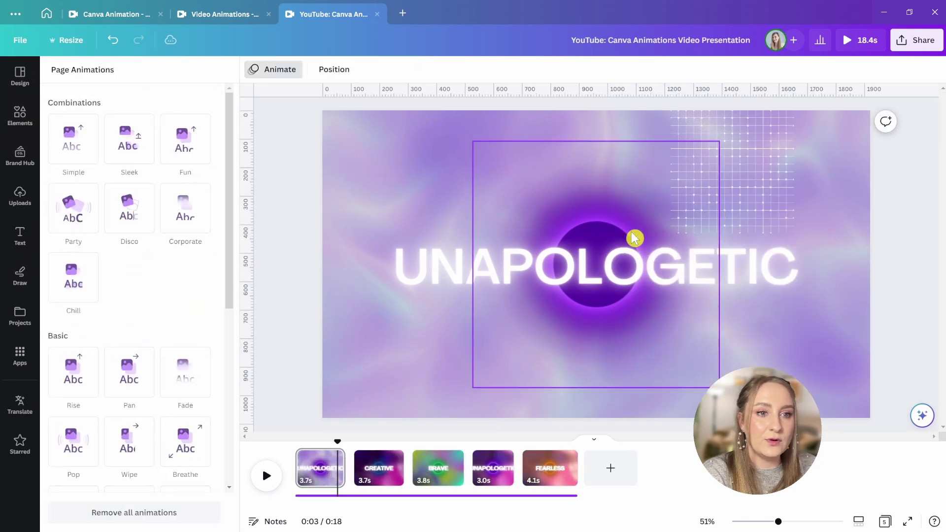
Step: Preview Tectonic and Drift on the title, then apply Shift animating line by line
{"action": "left_click", "coordinate": [614, 280]}
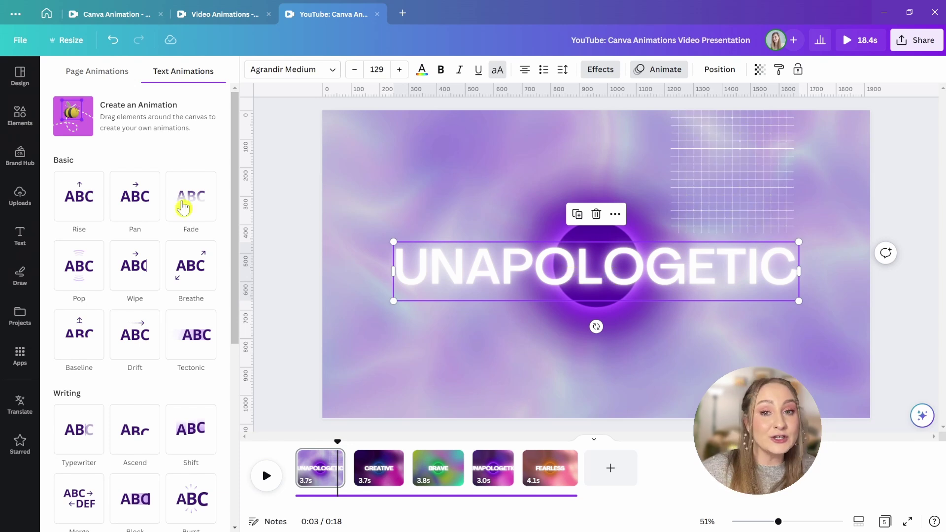
{"action": "scroll", "coordinate": [77, 207], "scroll_direction": "down", "scroll_amount": 3}
{"action": "left_click", "coordinate": [77, 220]}
{"action": "left_click", "coordinate": [202, 237]}
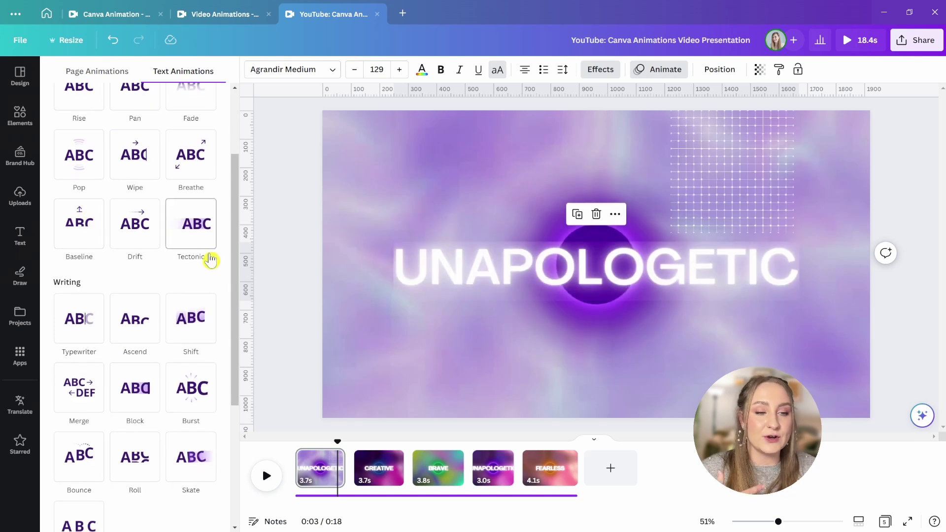
{"action": "left_click", "coordinate": [131, 238]}
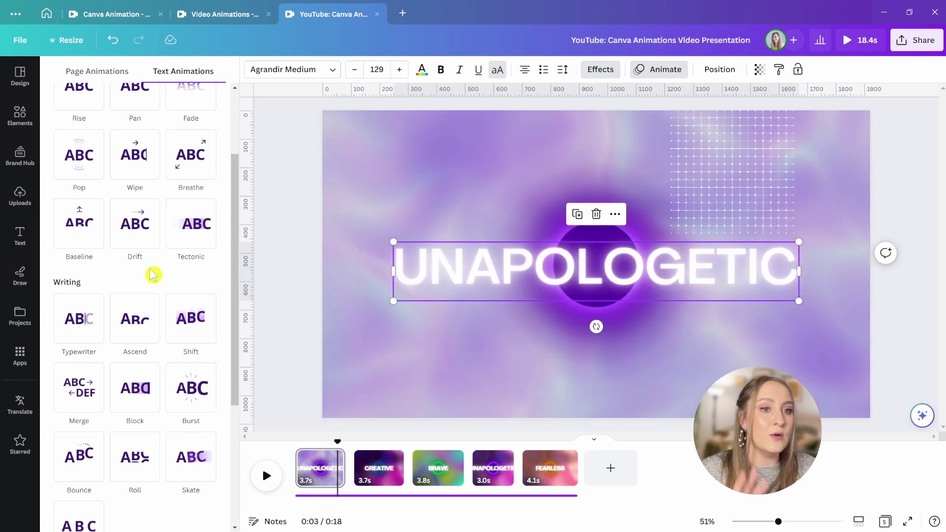
{"action": "left_click", "coordinate": [197, 327]}
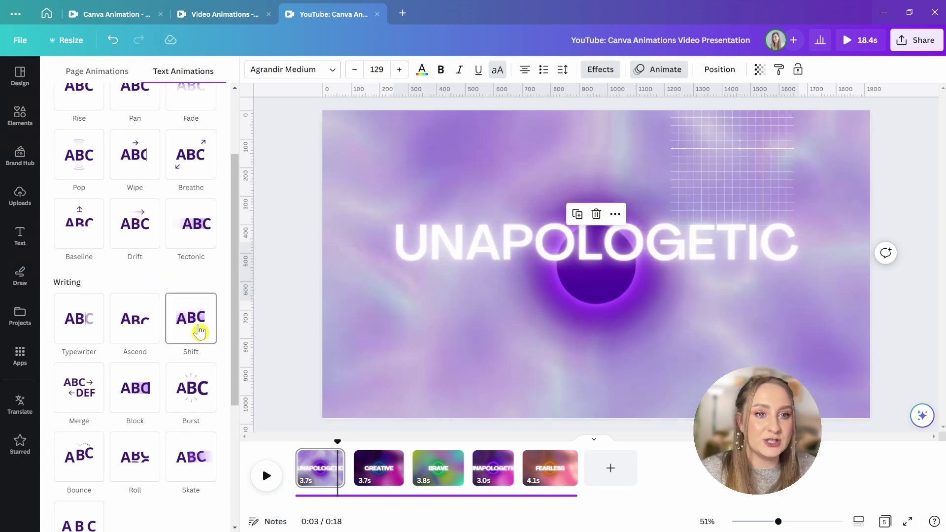
{"action": "left_click", "coordinate": [192, 321]}
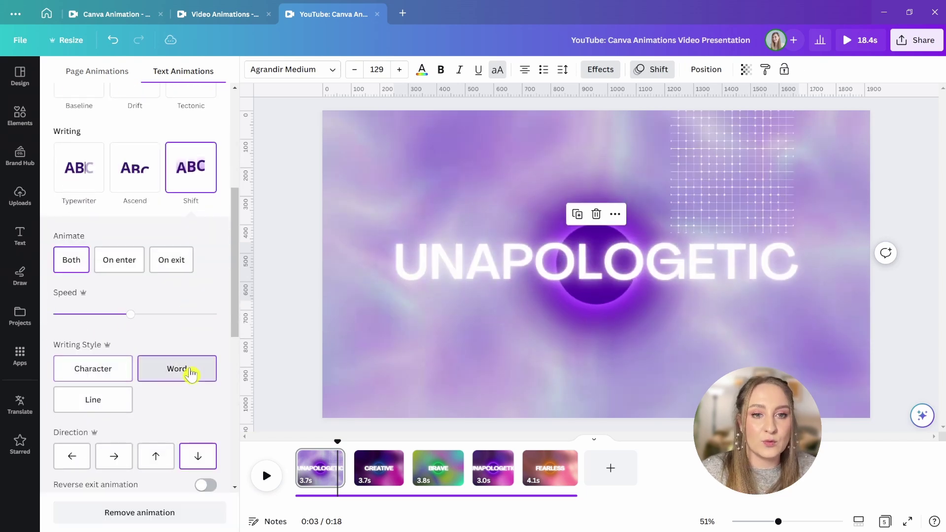
{"action": "left_click", "coordinate": [105, 405]}
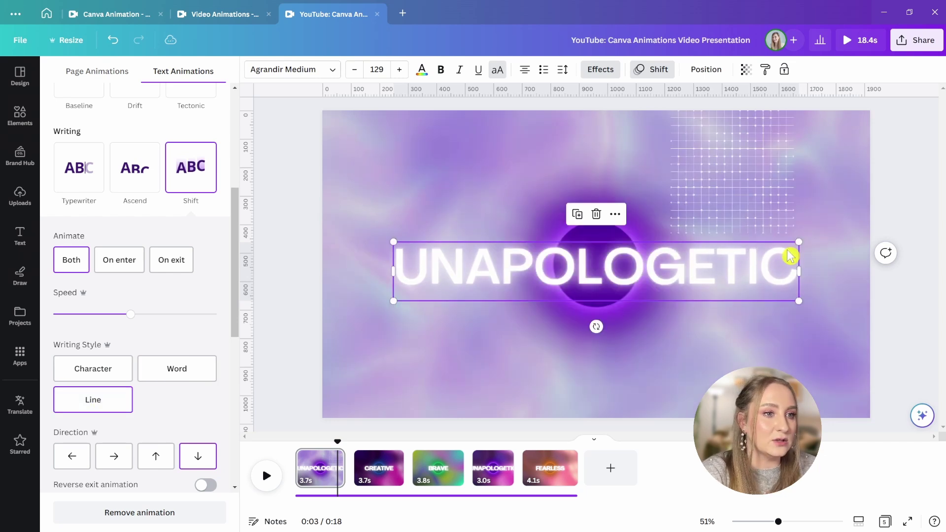
Step: Add FEARLESS on a new line beneath UNAPOLOGETIC
{"action": "left_click", "coordinate": [795, 272]}
{"action": "key", "text": "Return"}
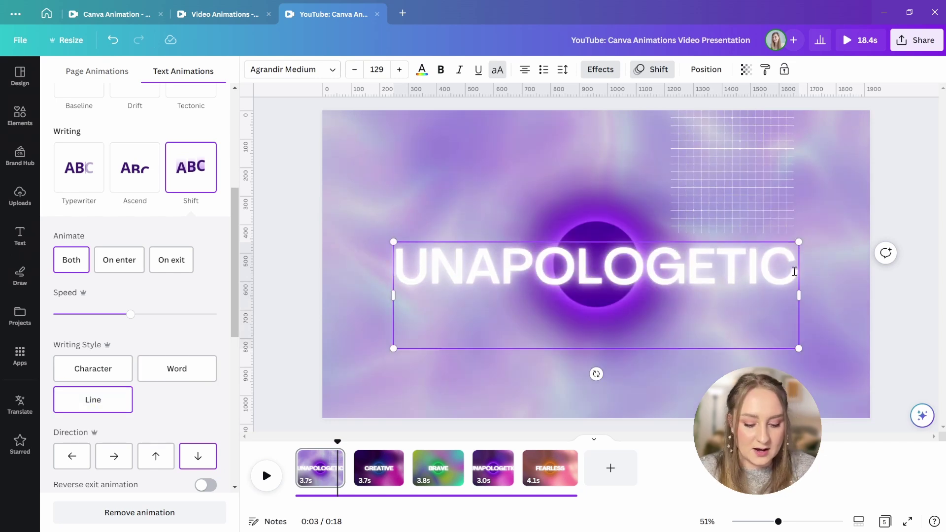
{"action": "type", "text": "FEARLESS"}
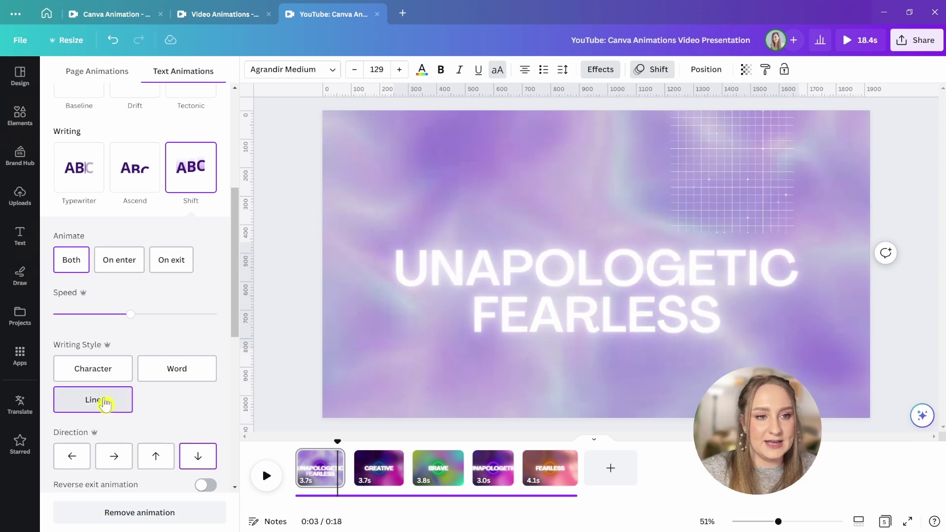
{"action": "scroll", "coordinate": [96, 394], "scroll_direction": "down", "scroll_amount": 5}
Step: Apply the Merge animation to the UNAPOLOGETIC FEARLESS title and preview it
{"action": "left_click", "coordinate": [77, 274]}
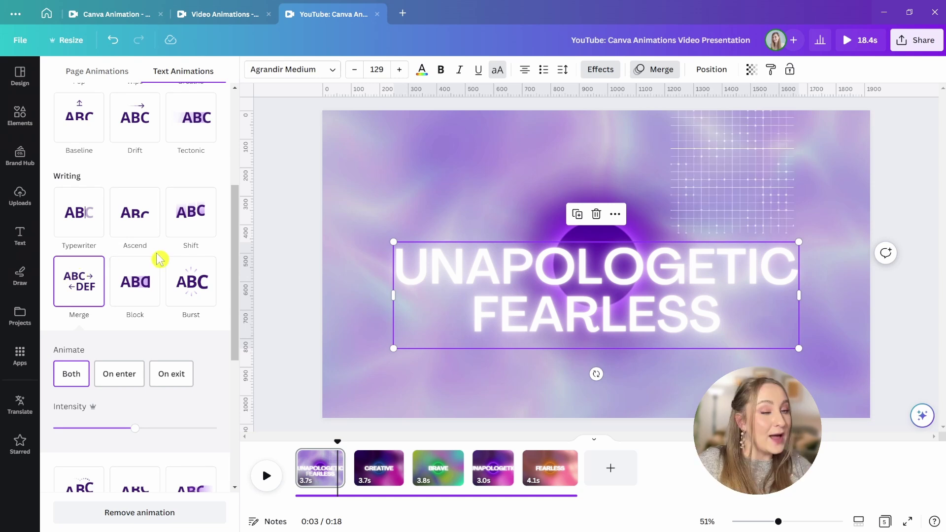
{"action": "left_click", "coordinate": [200, 253]}
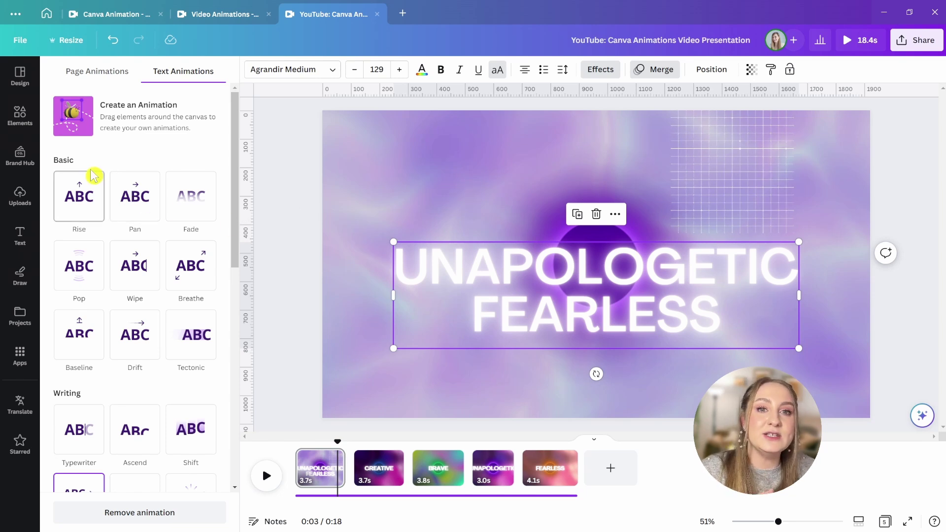
Step: Search elements for 'star' and place the sparkle photo, slightly shrunk, over the title's left side
{"action": "left_click", "coordinate": [19, 116]}
{"action": "left_click", "coordinate": [74, 74]}
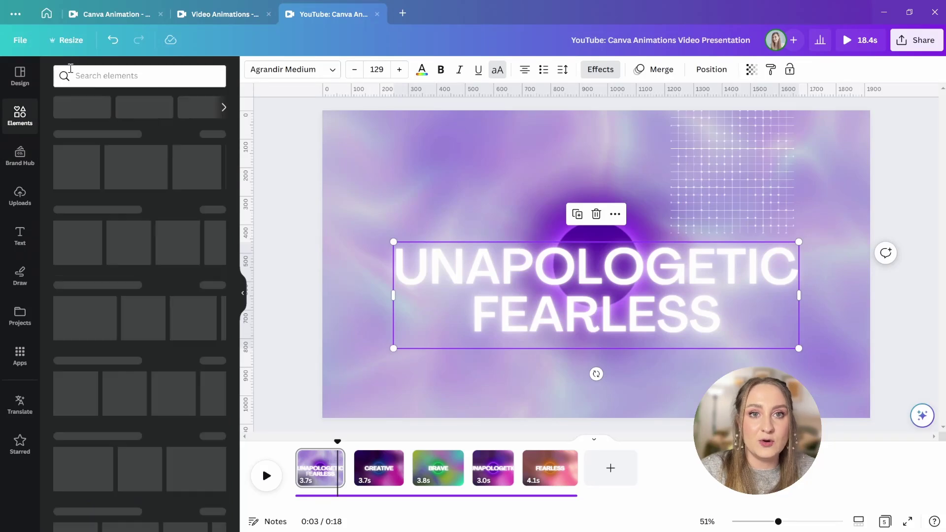
{"action": "left_click", "coordinate": [101, 77]}
{"action": "type", "text": "star"}
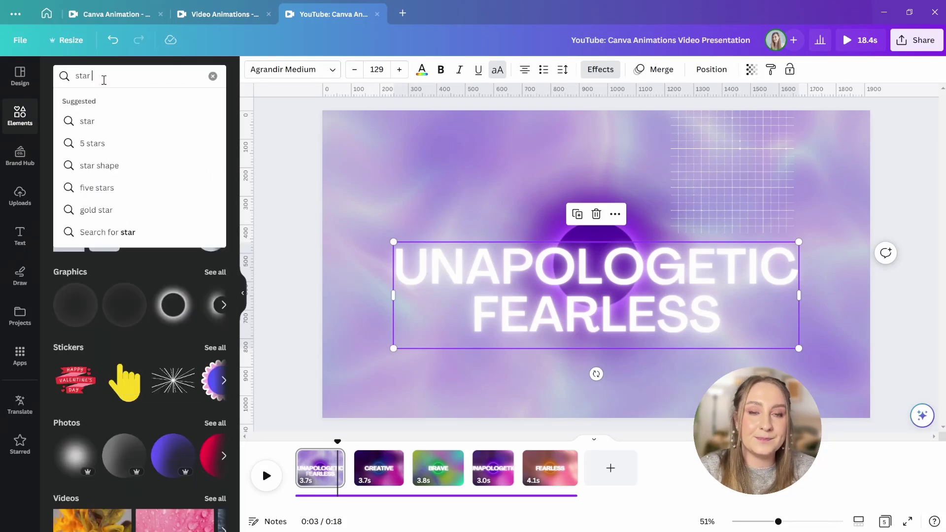
{"action": "key", "text": "Return"}
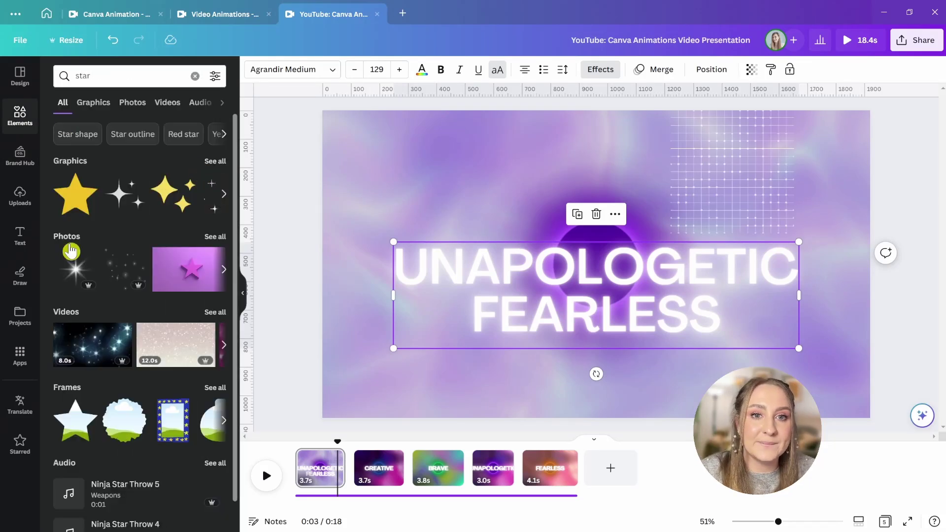
{"action": "left_click", "coordinate": [74, 268]}
{"action": "left_click_drag", "start_coordinate": [587, 257], "coordinate": [809, 144]}
{"action": "left_click_drag", "start_coordinate": [743, 198], "coordinate": [505, 206]}
{"action": "left_click_drag", "start_coordinate": [561, 160], "coordinate": [558, 167]}
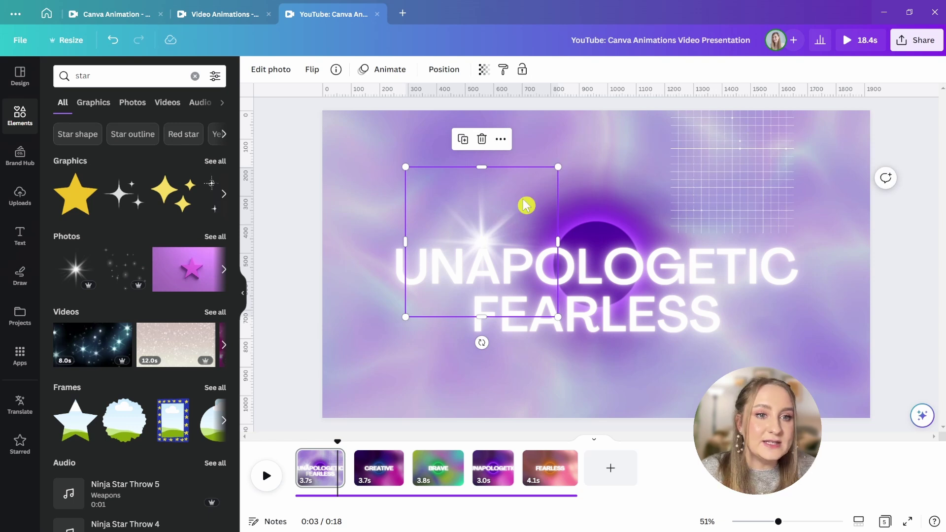
{"action": "left_click", "coordinate": [364, 69]}
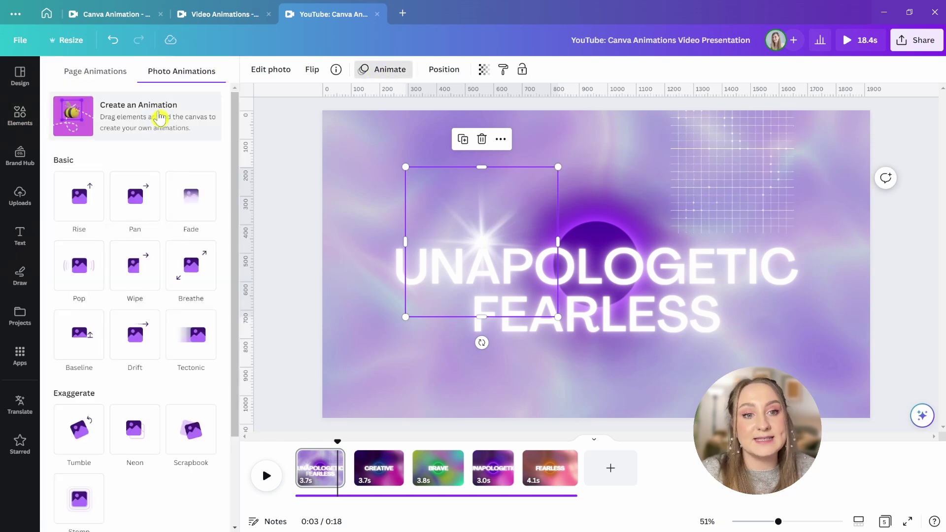
Step: Draw a looping motion path for the sparkle, try smooth, steady and rotate styles, then redraw it toward the top-right
{"action": "left_click", "coordinate": [160, 118]}
{"action": "mouse_move", "coordinate": [513, 247]}
{"action": "left_mouse_down"}
{"action": "mouse_move", "coordinate": [481, 231]}
{"action": "mouse_move", "coordinate": [489, 202]}
{"action": "mouse_move", "coordinate": [539, 204]}
{"action": "mouse_move", "coordinate": [640, 235]}
{"action": "mouse_move", "coordinate": [686, 206]}
{"action": "mouse_move", "coordinate": [651, 187]}
{"action": "mouse_move", "coordinate": [664, 213]}
{"action": "mouse_move", "coordinate": [739, 220]}
{"action": "mouse_move", "coordinate": [820, 141]}
{"action": "mouse_move", "coordinate": [914, 122]}
{"action": "left_mouse_up"}
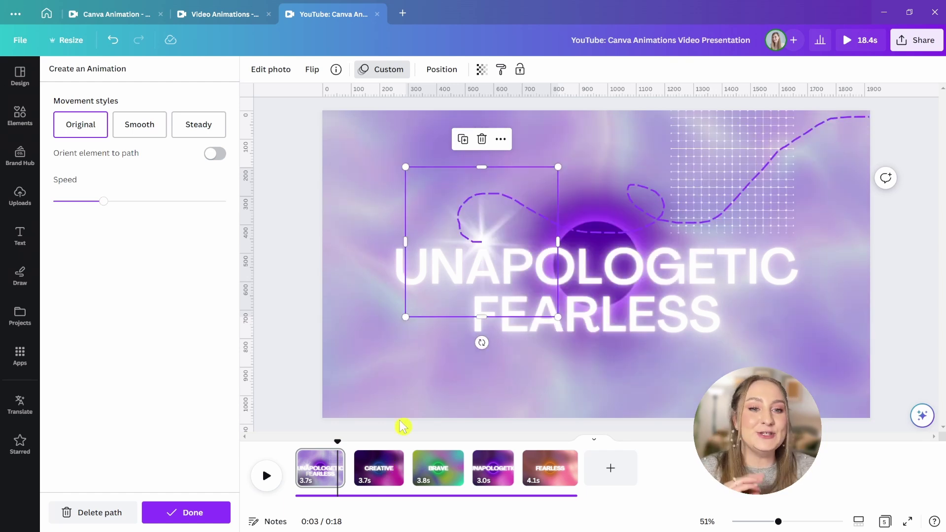
{"action": "left_click", "coordinate": [149, 127]}
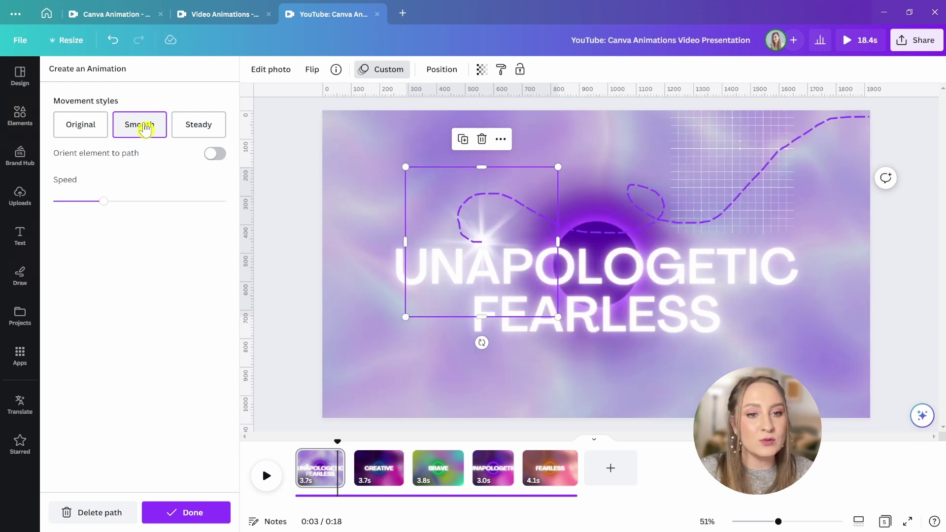
{"action": "left_click", "coordinate": [191, 131]}
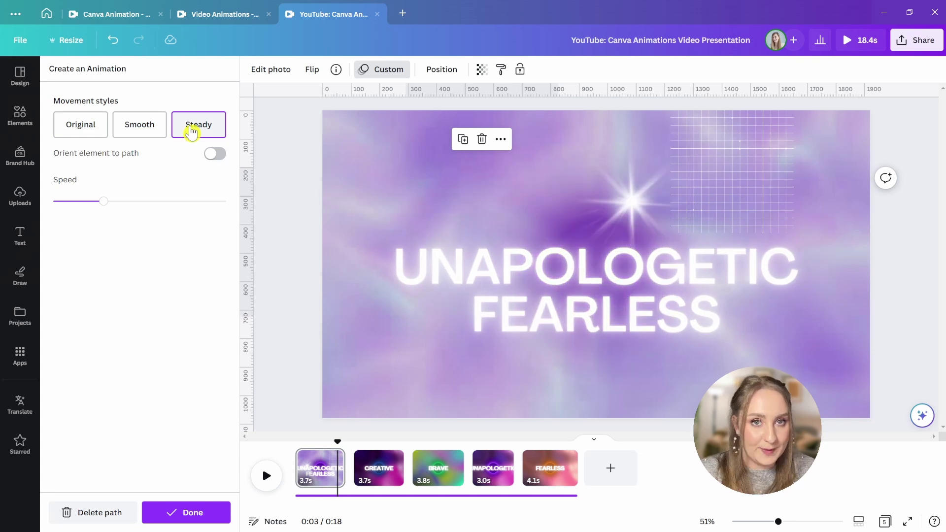
{"action": "left_click", "coordinate": [215, 154]}
{"action": "left_click", "coordinate": [215, 155]}
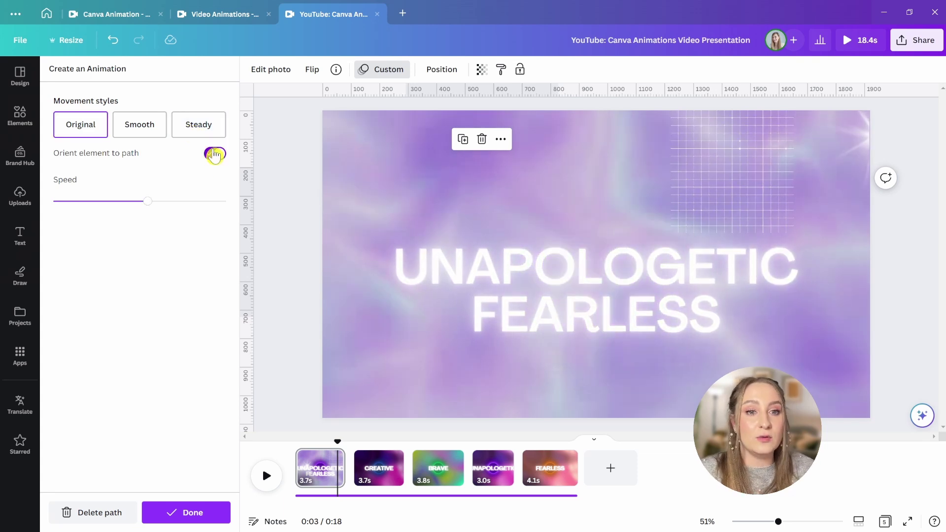
{"action": "left_click_drag", "start_coordinate": [149, 202], "coordinate": [98, 201]}
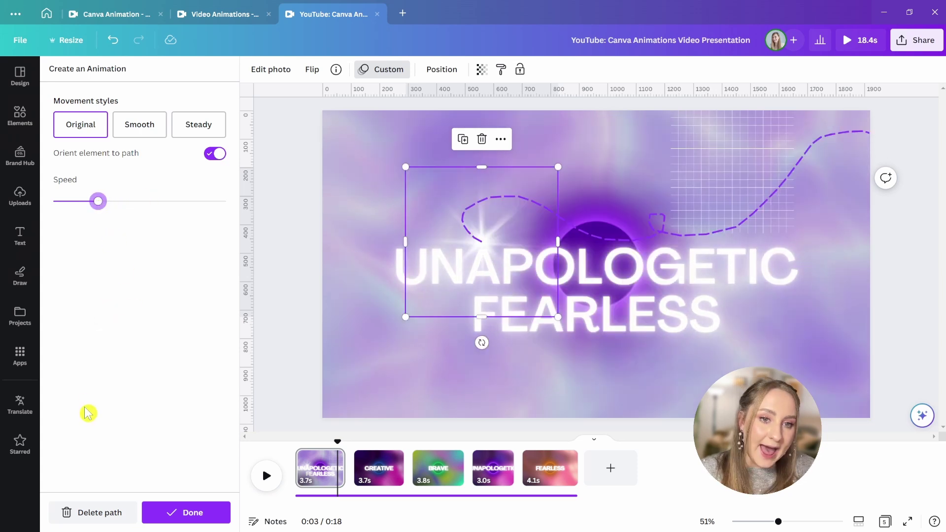
{"action": "left_click", "coordinate": [95, 515]}
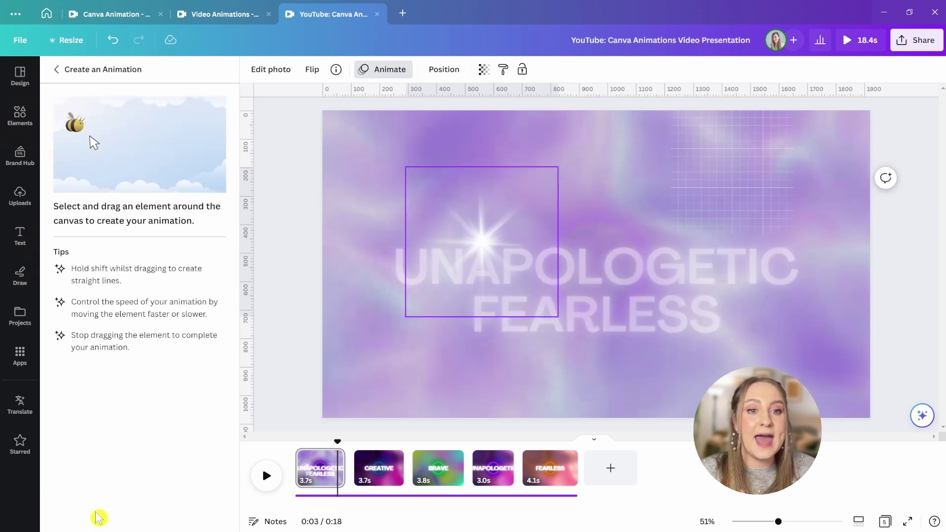
{"action": "mouse_move", "coordinate": [499, 285]}
{"action": "left_mouse_down"}
{"action": "mouse_move", "coordinate": [488, 243]}
{"action": "mouse_move", "coordinate": [495, 205]}
{"action": "mouse_move", "coordinate": [717, 203]}
{"action": "left_mouse_up"}
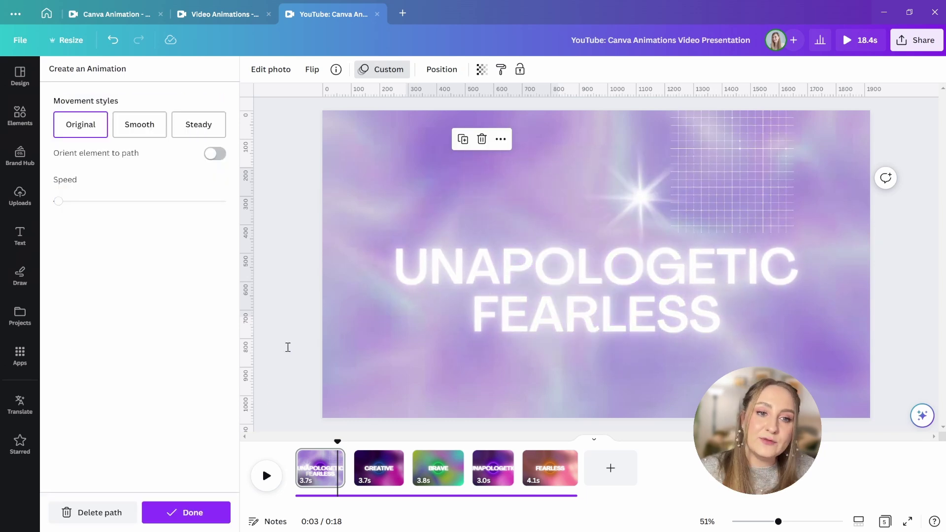
{"action": "left_click", "coordinate": [150, 514]}
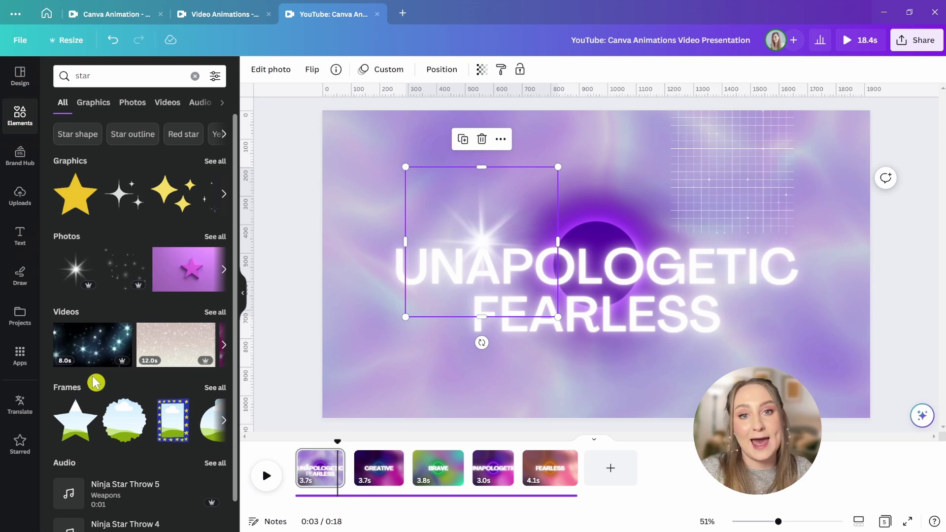
Step: Undo the recent title edits and bring up the CREATIVE page
{"action": "key", "text": "ctrl+z"}
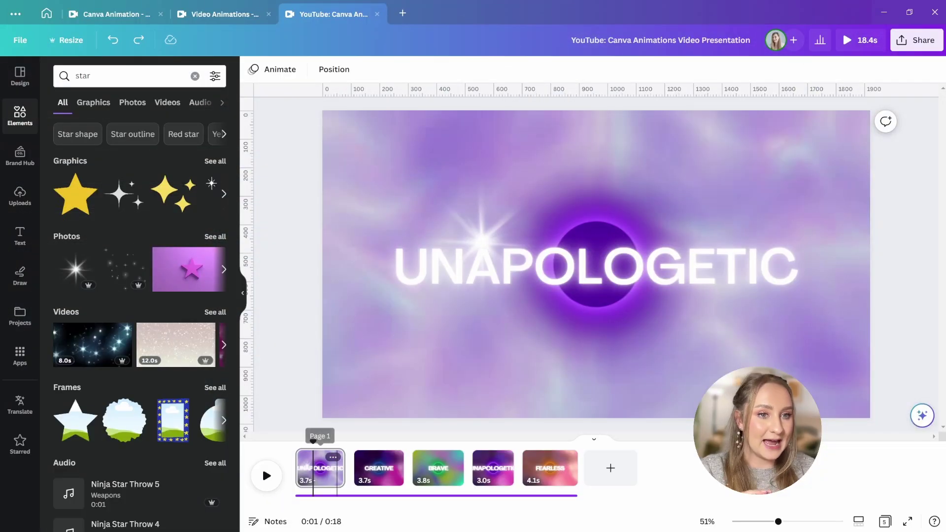
{"action": "mouse_move", "coordinate": [356, 459]}
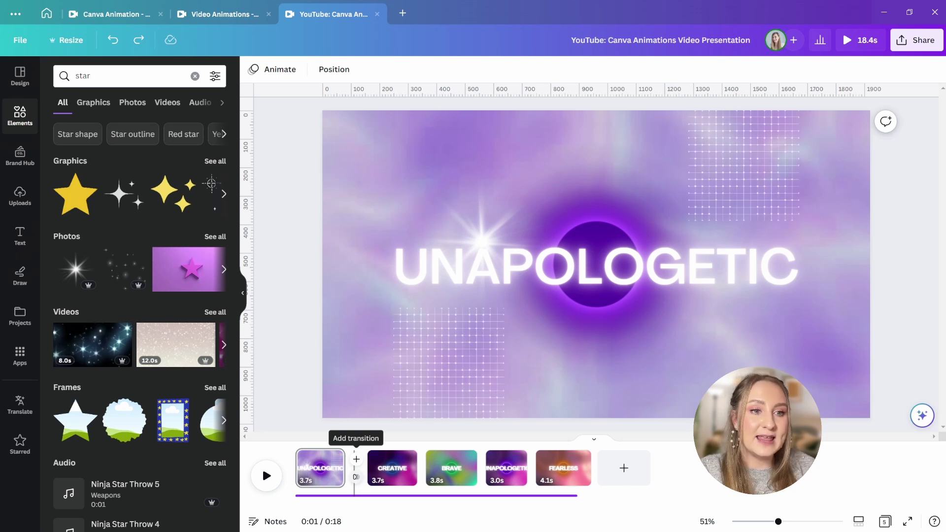
{"action": "left_click", "coordinate": [355, 480]}
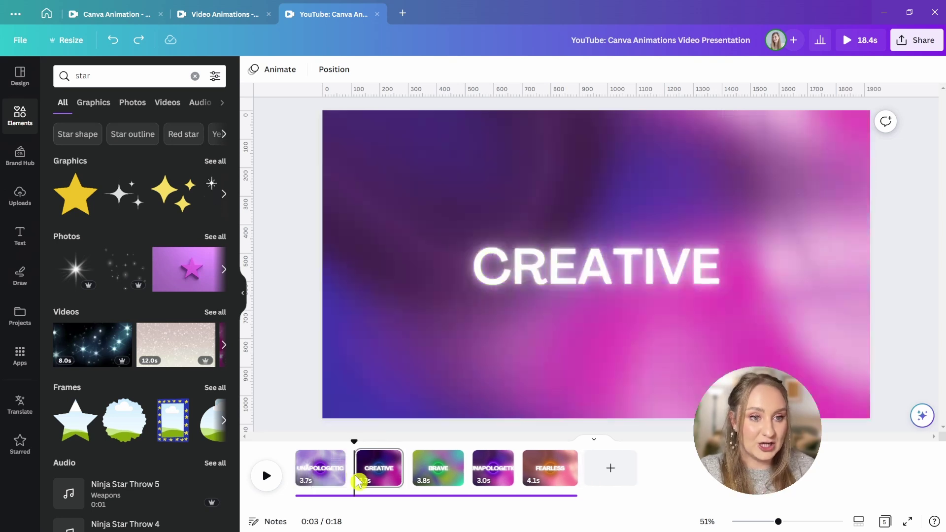
Step: Apply an outward Circle Wipe transition of about 1 second between pages 1 and 2
{"action": "left_click", "coordinate": [354, 481]}
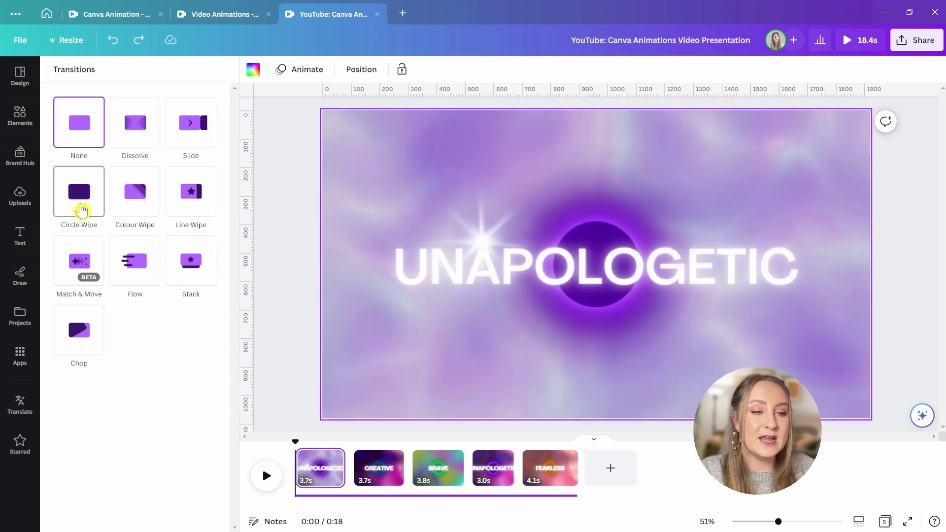
{"action": "left_click", "coordinate": [80, 207]}
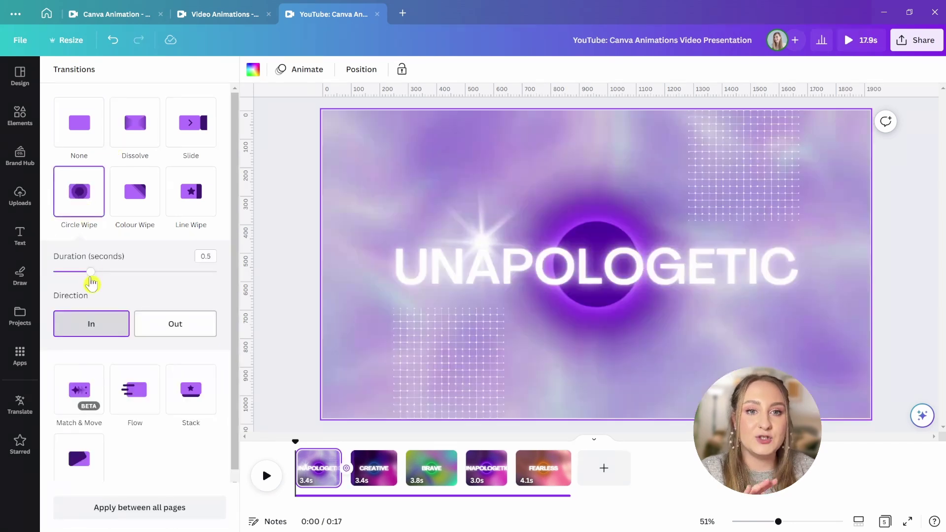
{"action": "left_click_drag", "start_coordinate": [91, 282], "coordinate": [136, 279]}
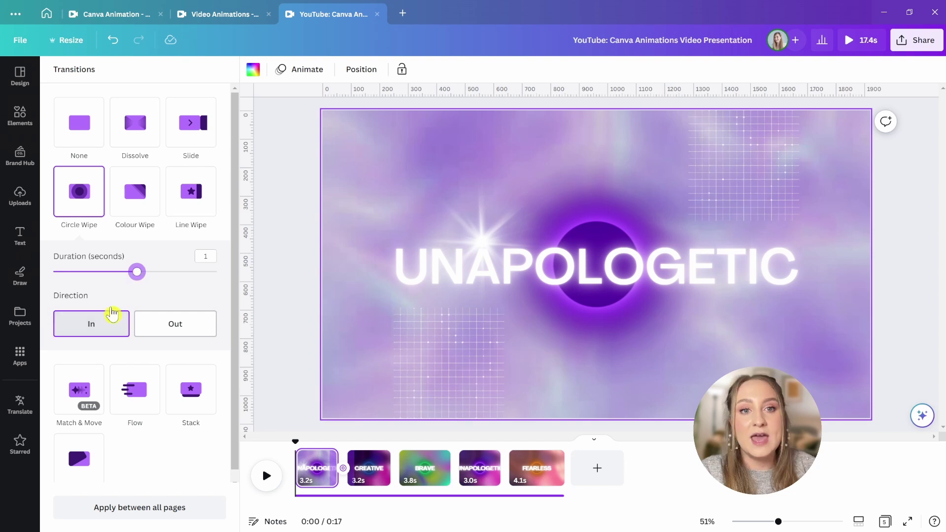
{"action": "left_click", "coordinate": [168, 329]}
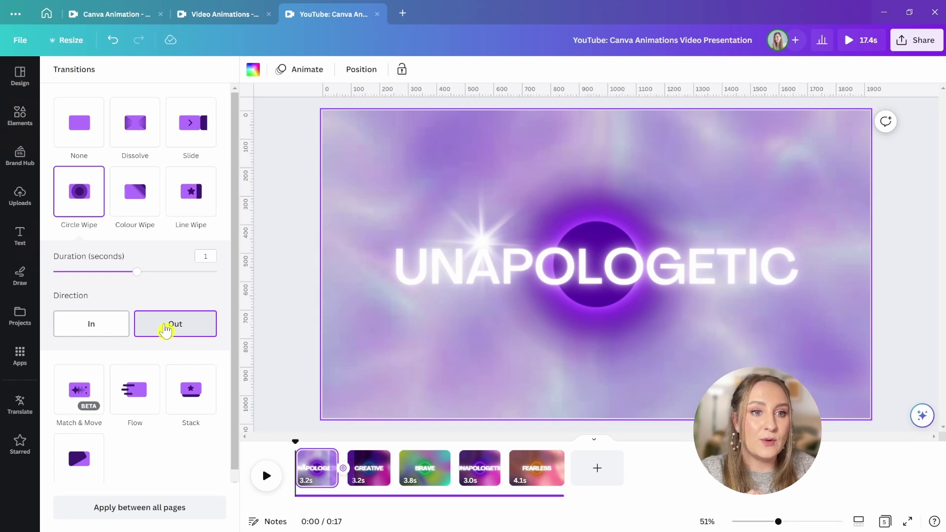
Step: Try a Color Wipe transition with navy, light lavender, light blue and purple bands
{"action": "left_click", "coordinate": [134, 196]}
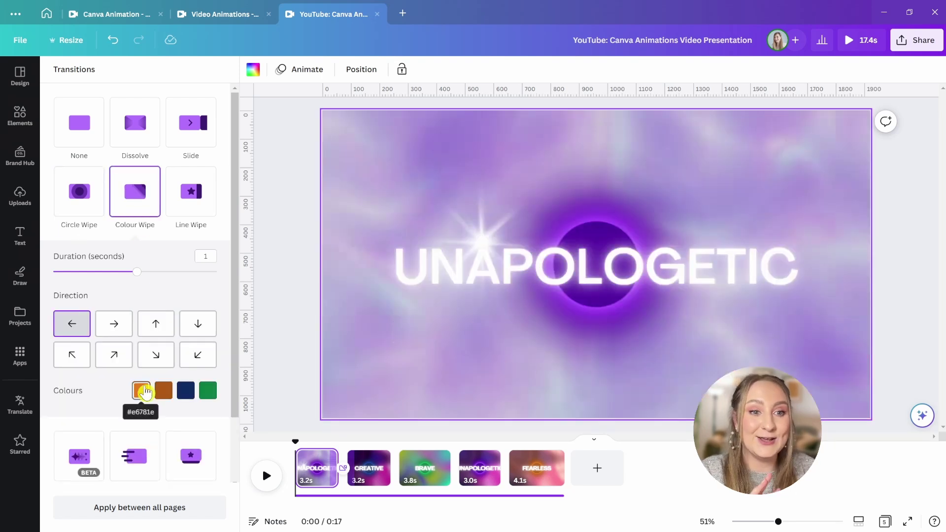
{"action": "left_click", "coordinate": [144, 392]}
{"action": "left_click", "coordinate": [48, 330]}
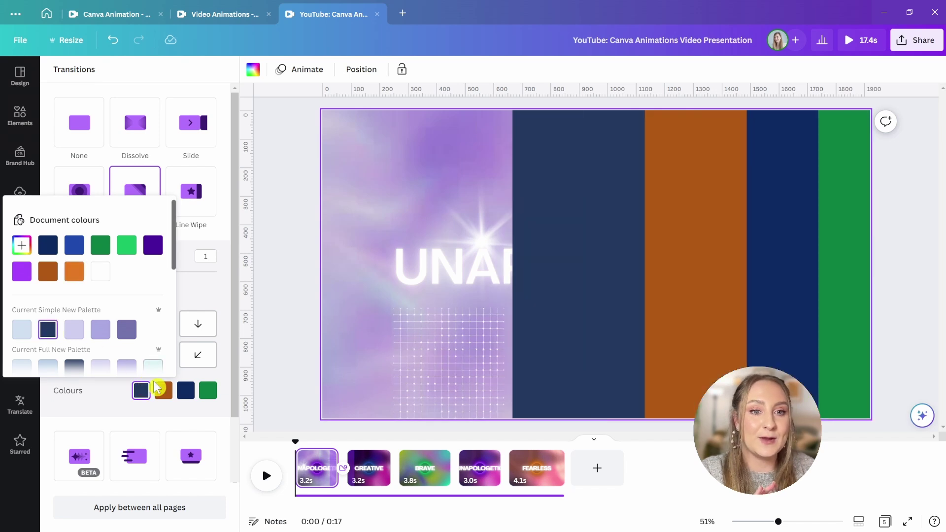
{"action": "left_click", "coordinate": [74, 329]}
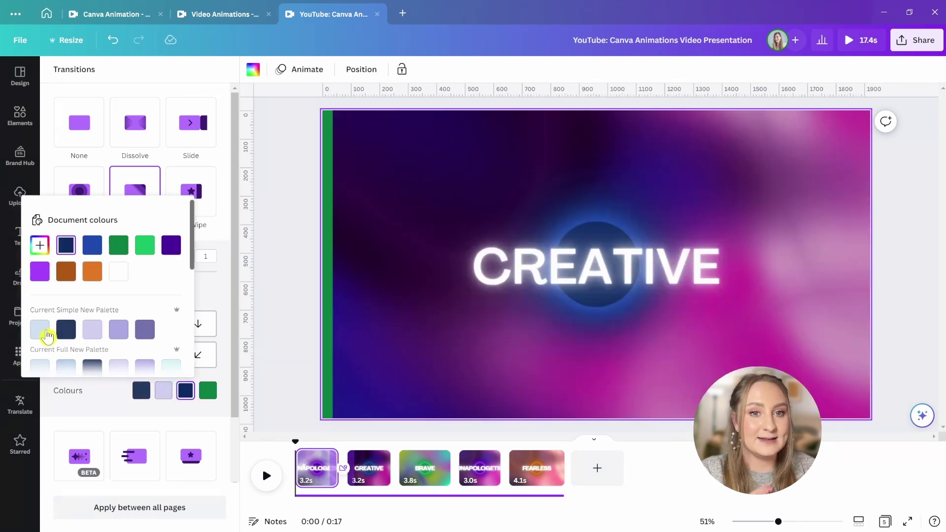
{"action": "left_click", "coordinate": [47, 333]}
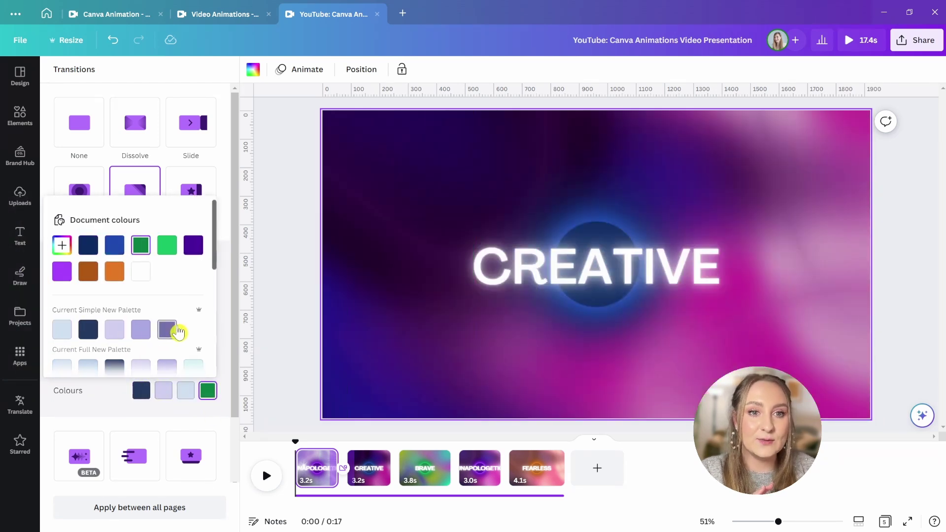
{"action": "left_click", "coordinate": [175, 331]}
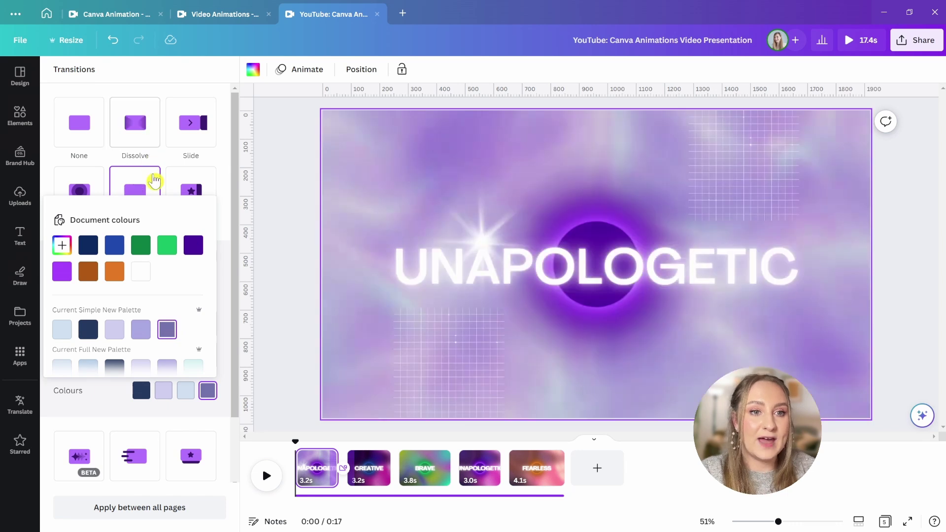
{"action": "left_click", "coordinate": [154, 181]}
Step: Compare Circle Wipe and Flow, then settle on Match & Move
{"action": "left_click", "coordinate": [79, 191]}
{"action": "left_click", "coordinate": [135, 261]}
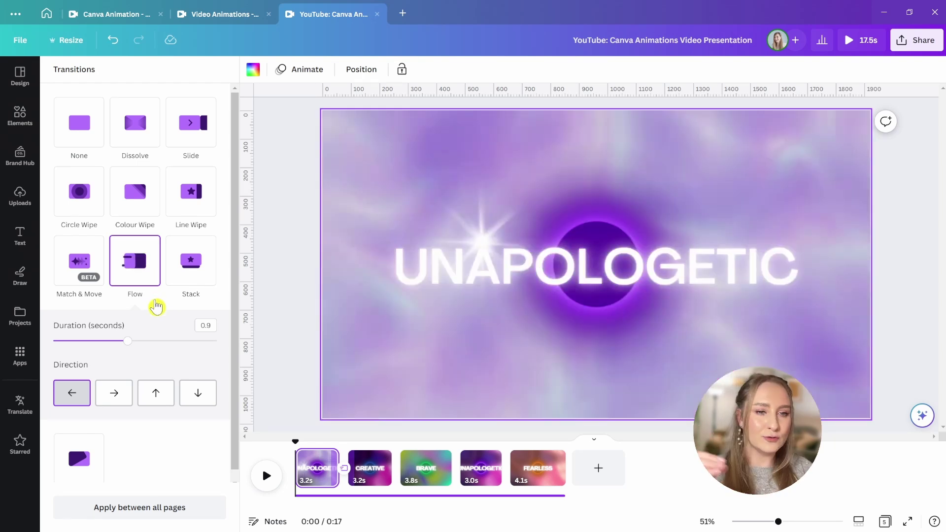
{"action": "left_click", "coordinate": [72, 269]}
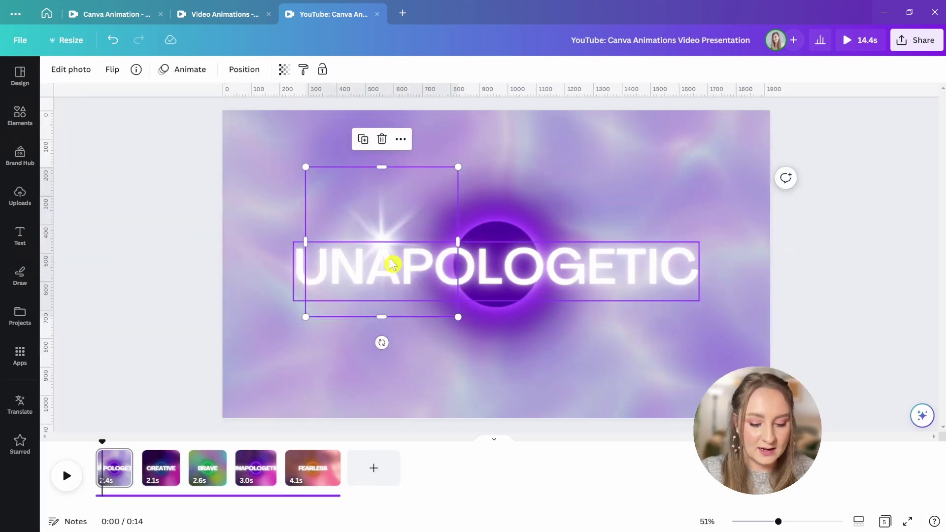
Step: Shrink the CREATIVE page's sparkle, move it to the upper right and tilt it about 30 degrees
{"action": "left_click", "coordinate": [157, 476]}
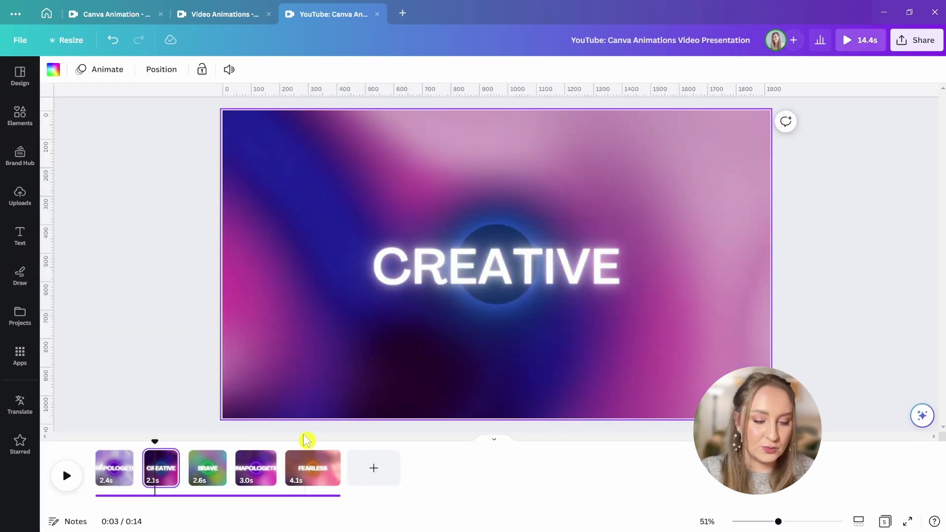
{"action": "left_click", "coordinate": [412, 210]}
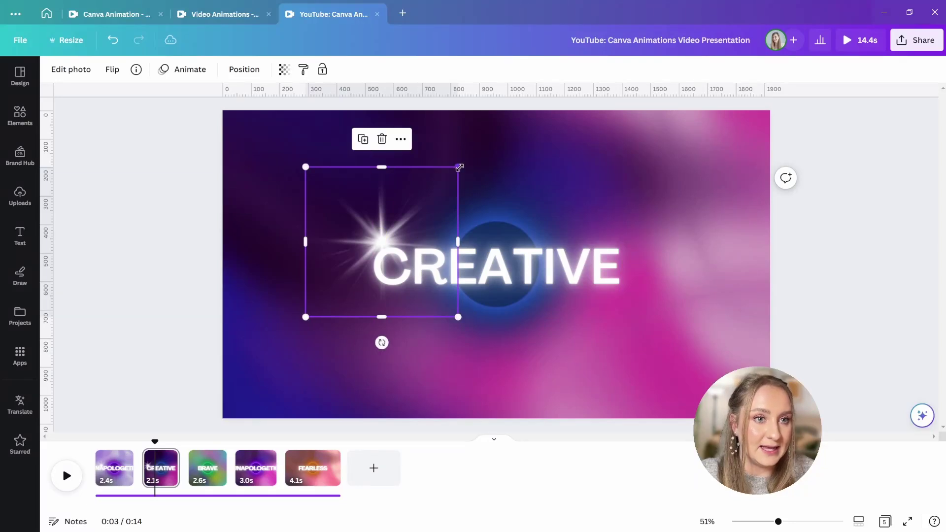
{"action": "left_click_drag", "start_coordinate": [460, 168], "coordinate": [437, 186]}
{"action": "left_click_drag", "start_coordinate": [393, 223], "coordinate": [653, 162]}
{"action": "left_click_drag", "start_coordinate": [656, 264], "coordinate": [715, 225]}
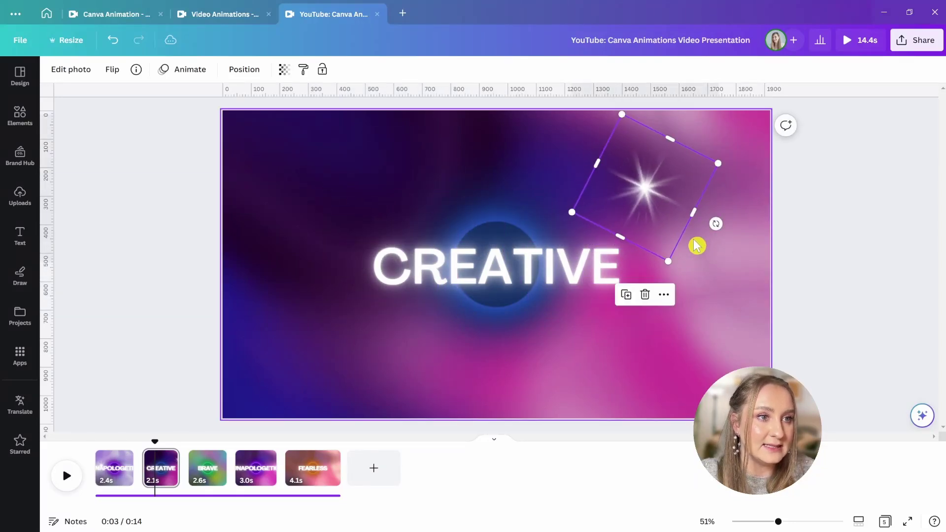
Step: Paste the tilted sparkle onto the BRAVE page, shrunk beside the final E
{"action": "left_click", "coordinate": [207, 467]}
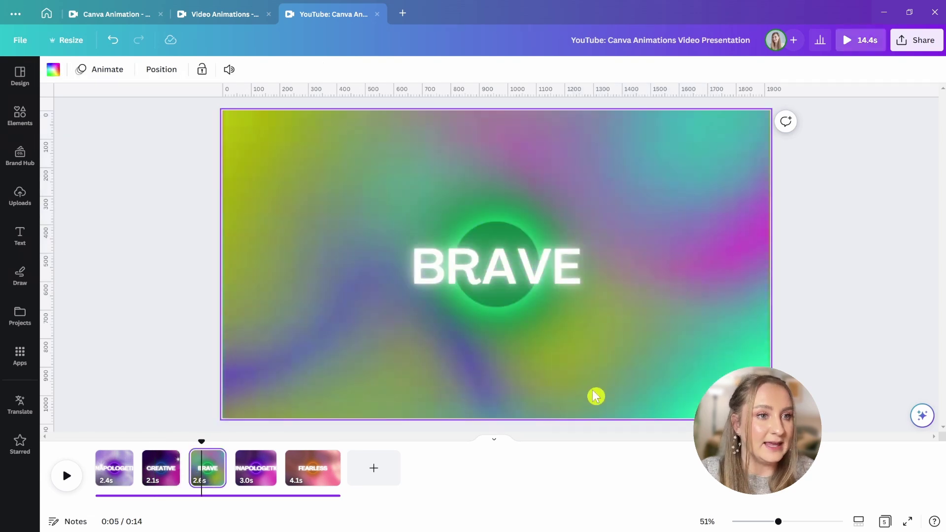
{"action": "key", "text": "ctrl+v"}
{"action": "left_click_drag", "start_coordinate": [648, 186], "coordinate": [628, 351]}
{"action": "left_click_drag", "start_coordinate": [651, 427], "coordinate": [584, 299]}
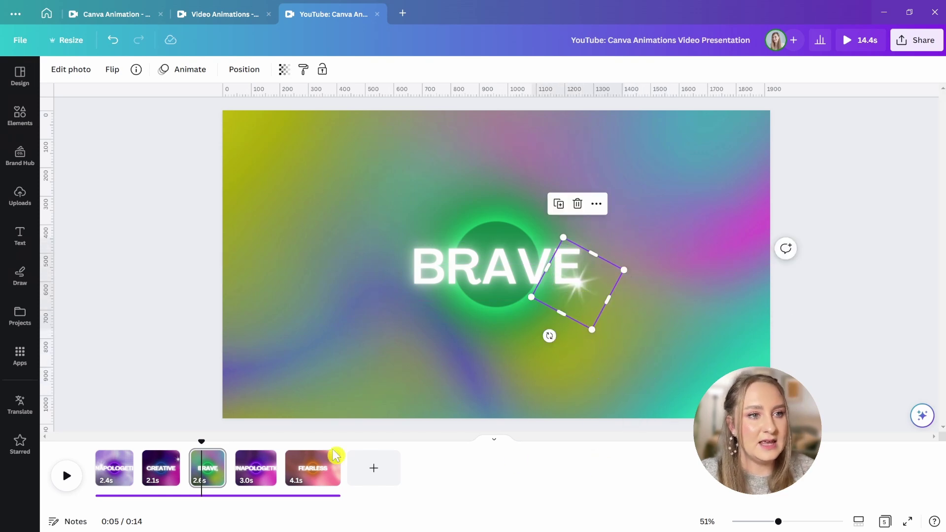
{"action": "left_click", "coordinate": [96, 449]}
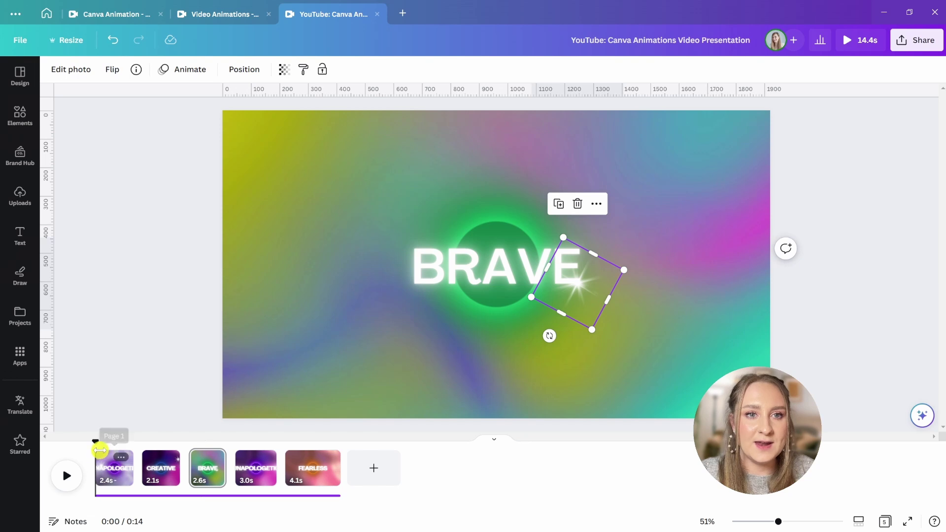
Step: Set Match & Move transitions for UNAPOLOGETIC–CREATIVE and CREATIVE–BRAVE, then preview from the start
{"action": "left_click", "coordinate": [140, 474]}
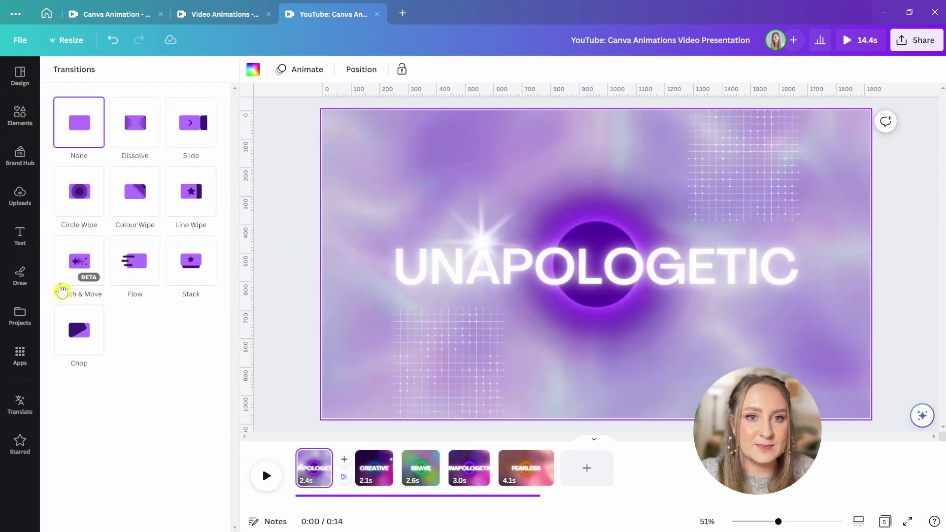
{"action": "left_click", "coordinate": [62, 290]}
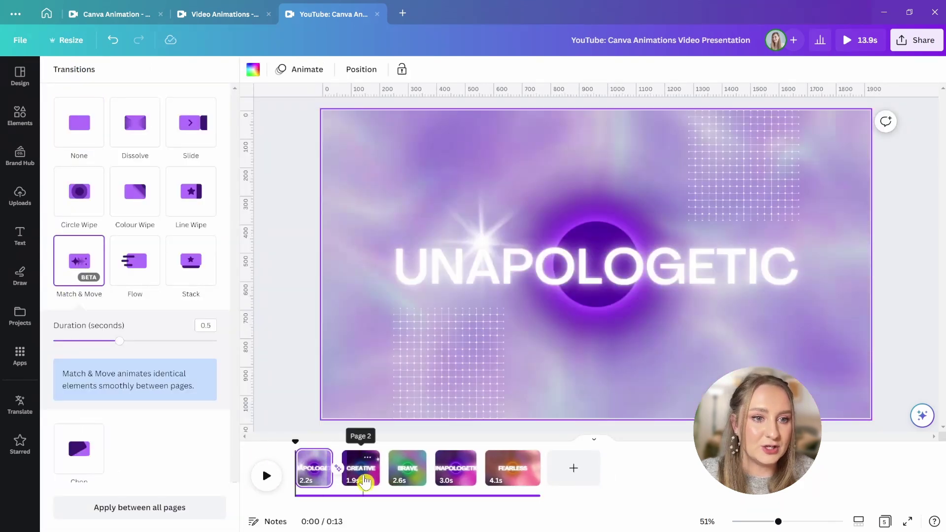
{"action": "left_click", "coordinate": [363, 474]}
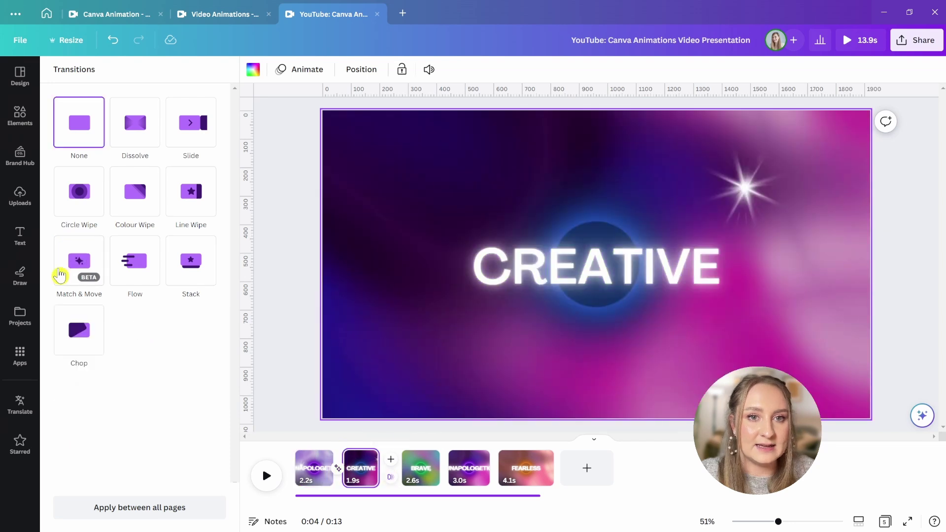
{"action": "left_click", "coordinate": [59, 275]}
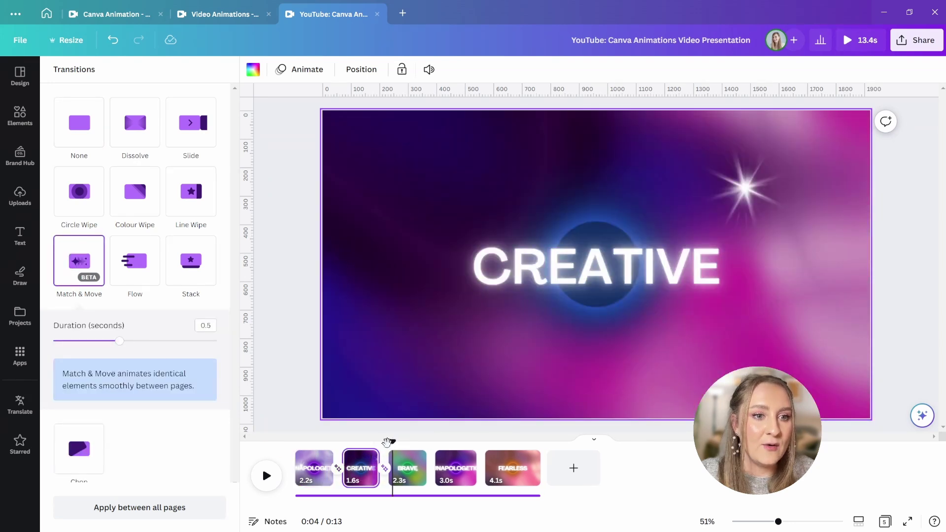
{"action": "left_click_drag", "start_coordinate": [388, 442], "coordinate": [296, 436]}
{"action": "left_click", "coordinate": [69, 477]}
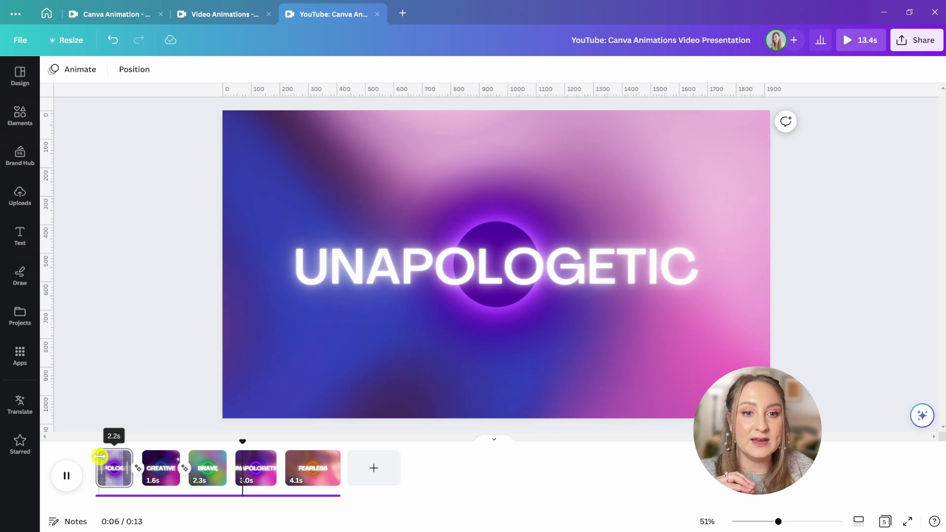
{"action": "left_click", "coordinate": [107, 466]}
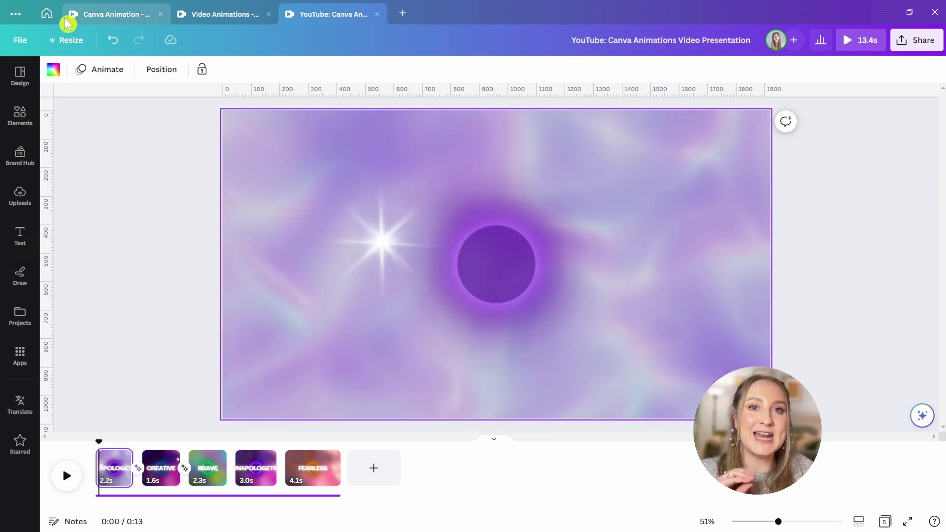
Step: Switch to the Canva Animation design and play its six-page phone animation several times
{"action": "left_click", "coordinate": [81, 19]}
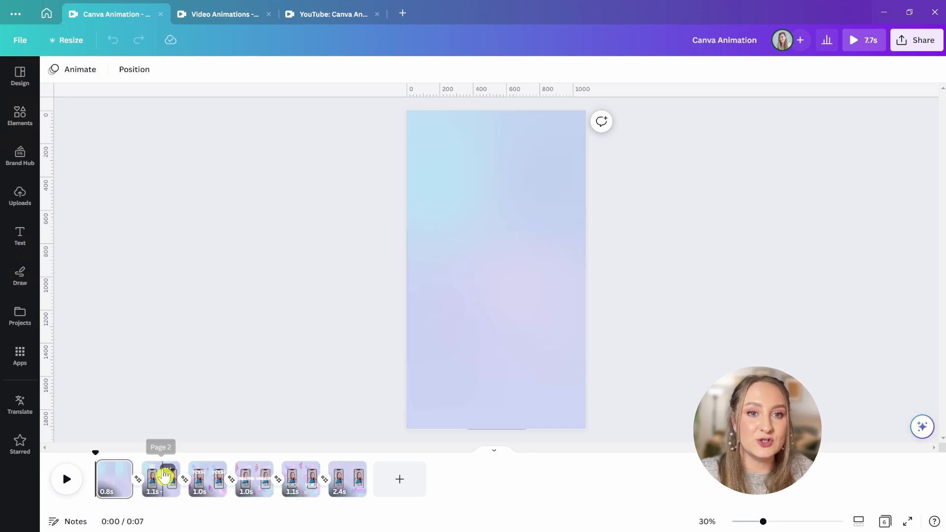
{"action": "left_click", "coordinate": [160, 478]}
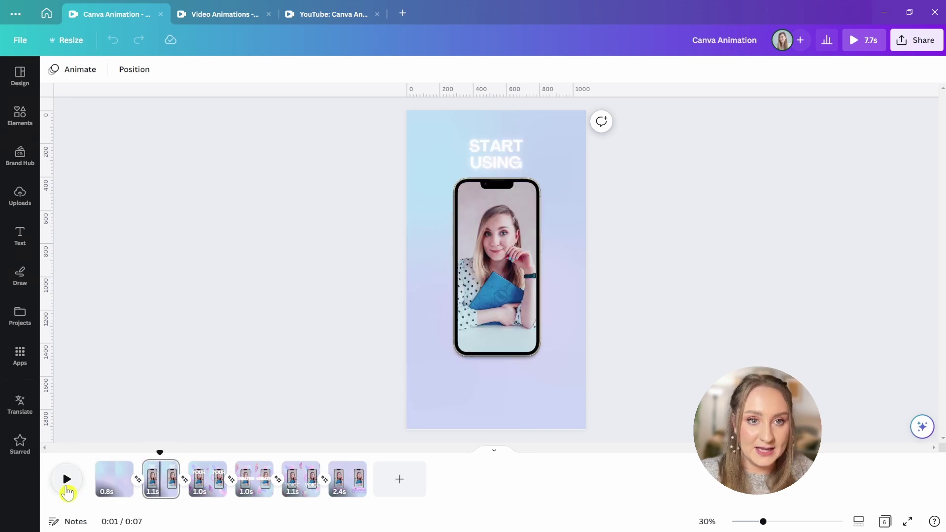
{"action": "left_click", "coordinate": [67, 488]}
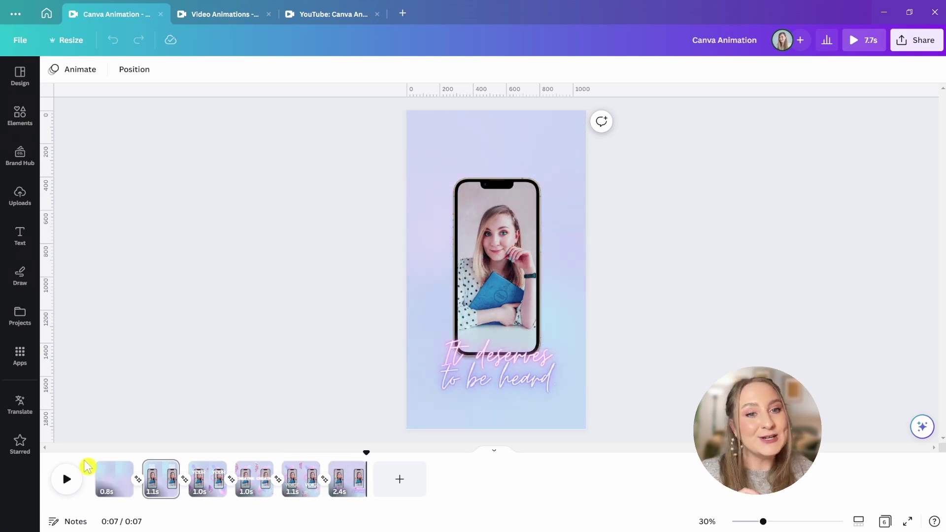
{"action": "left_click", "coordinate": [71, 484]}
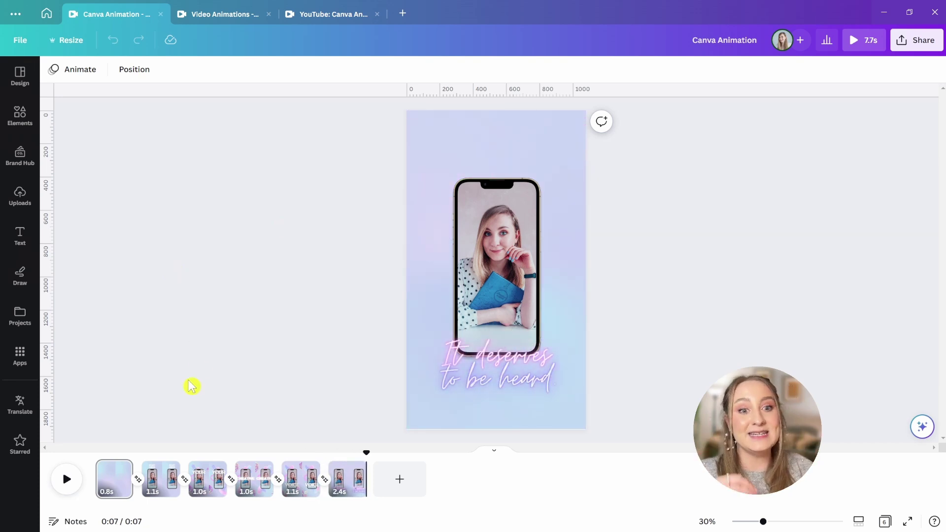
{"action": "key", "text": "space"}
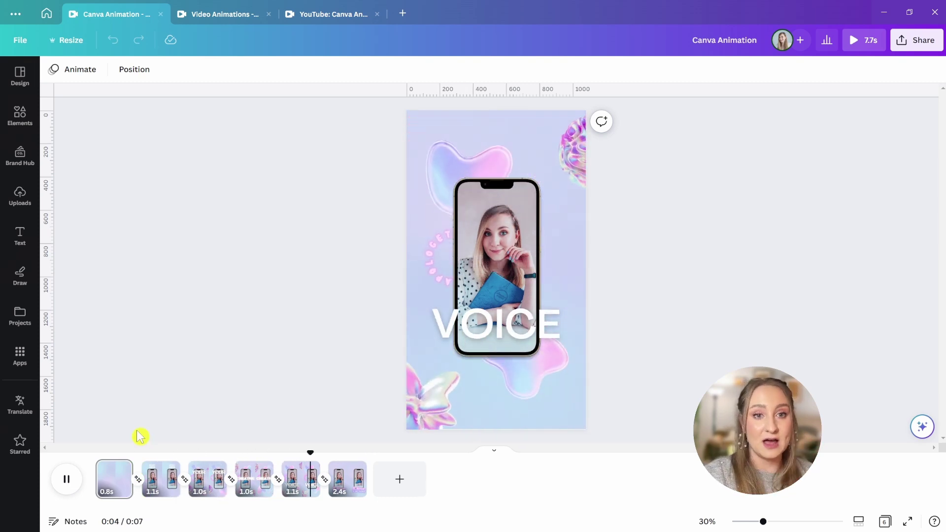
{"action": "left_click", "coordinate": [119, 491]}
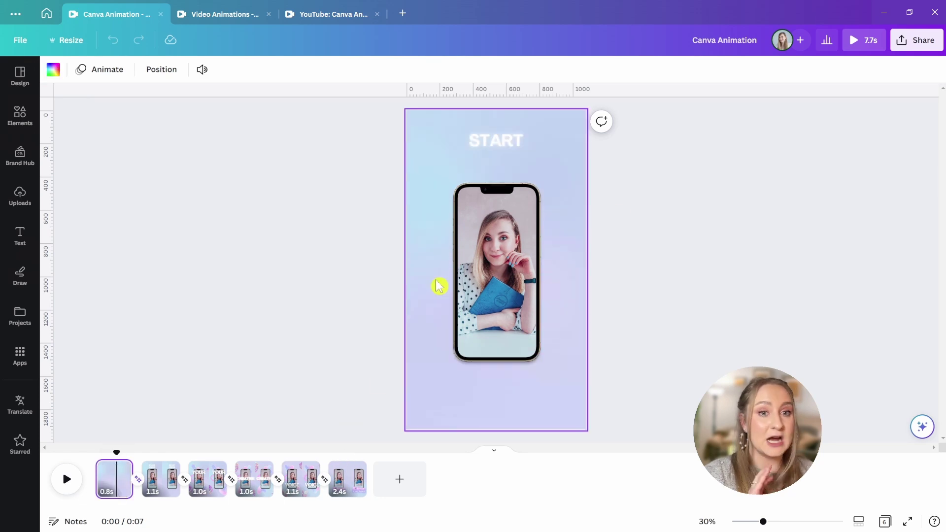
{"action": "left_click", "coordinate": [157, 481]}
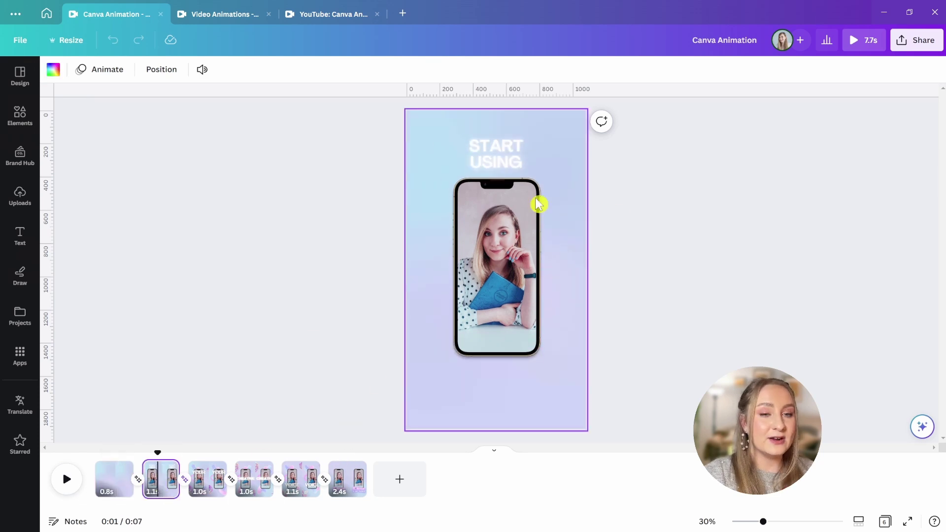
{"action": "left_click", "coordinate": [67, 480]}
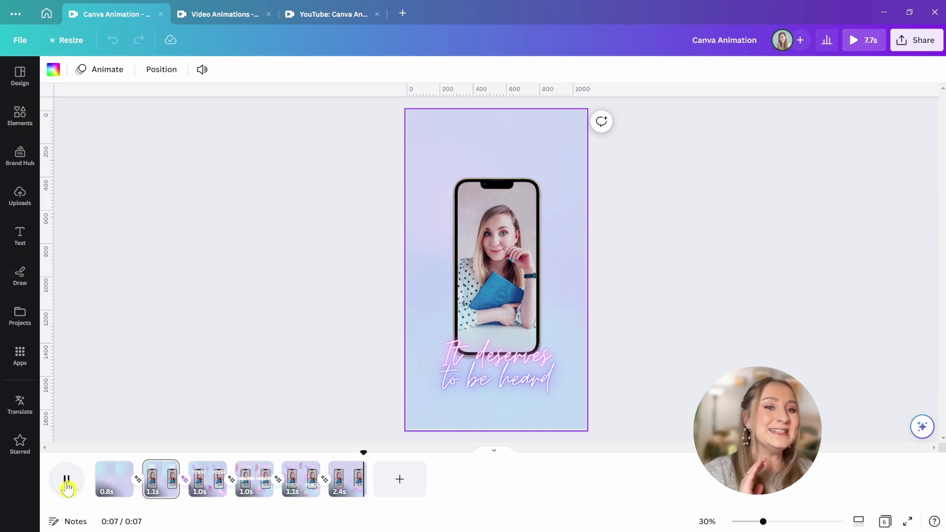
{"action": "left_click", "coordinate": [67, 482]}
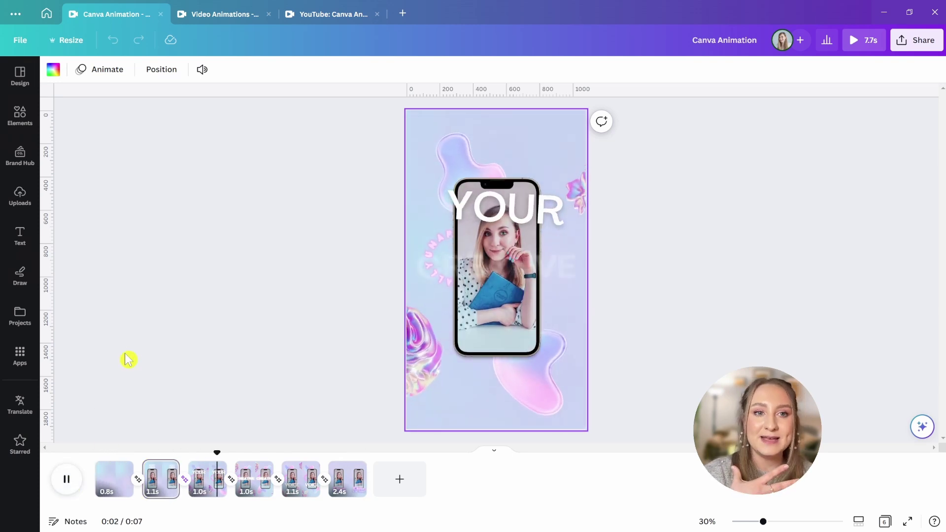
{"action": "left_click", "coordinate": [64, 490]}
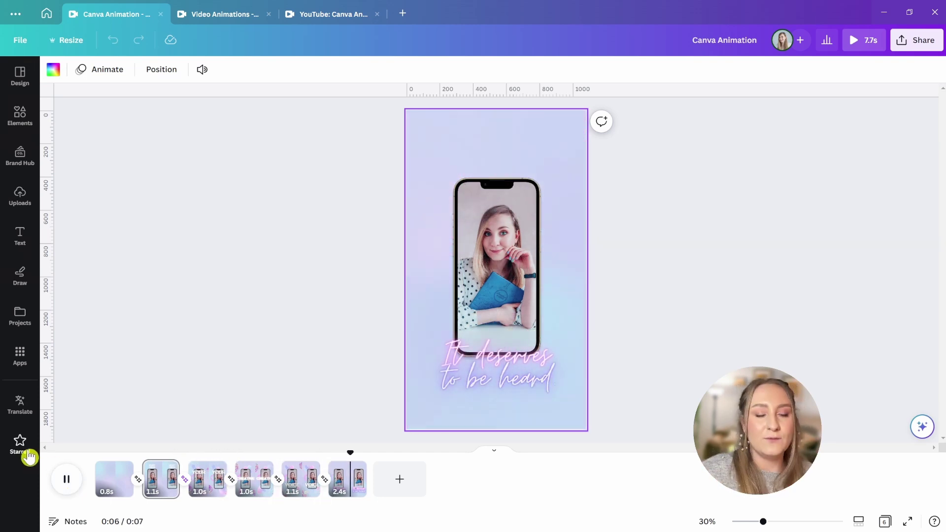
{"action": "left_click", "coordinate": [65, 477]}
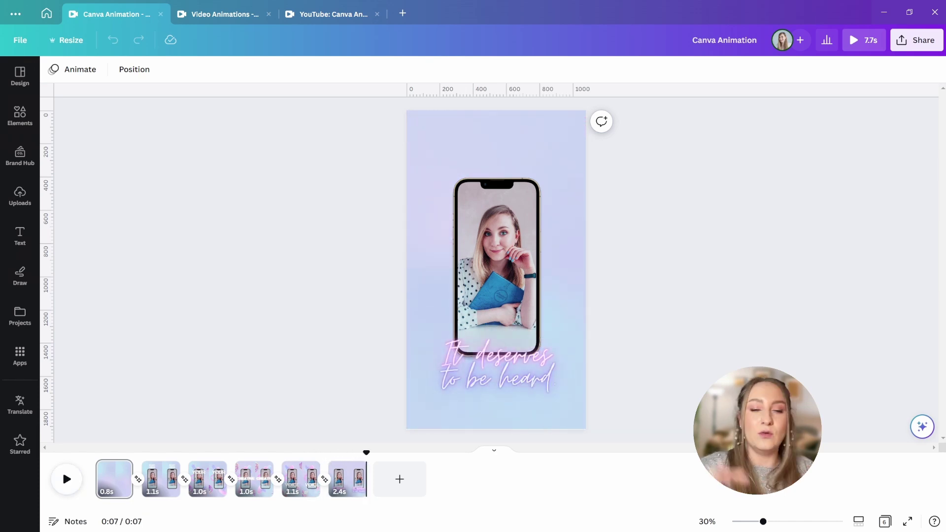
{"action": "left_click", "coordinate": [65, 477]}
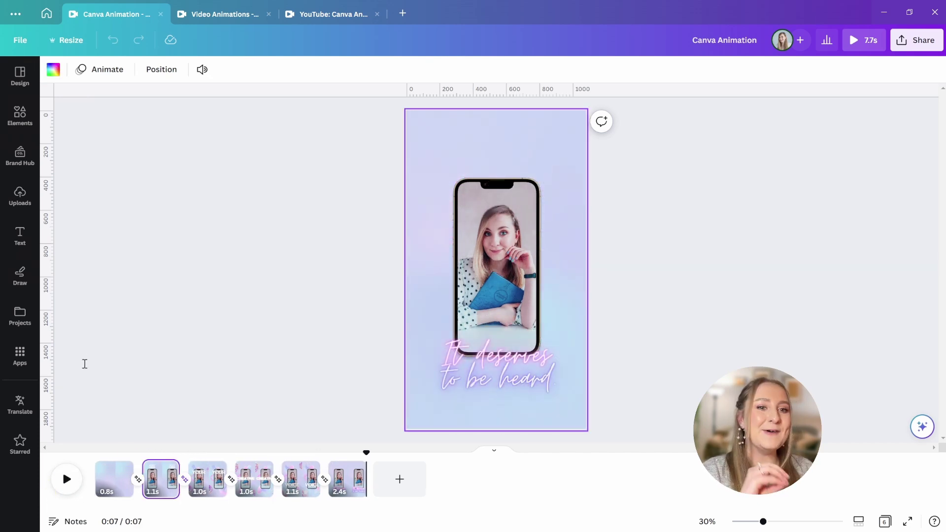
{"action": "left_click", "coordinate": [69, 492]}
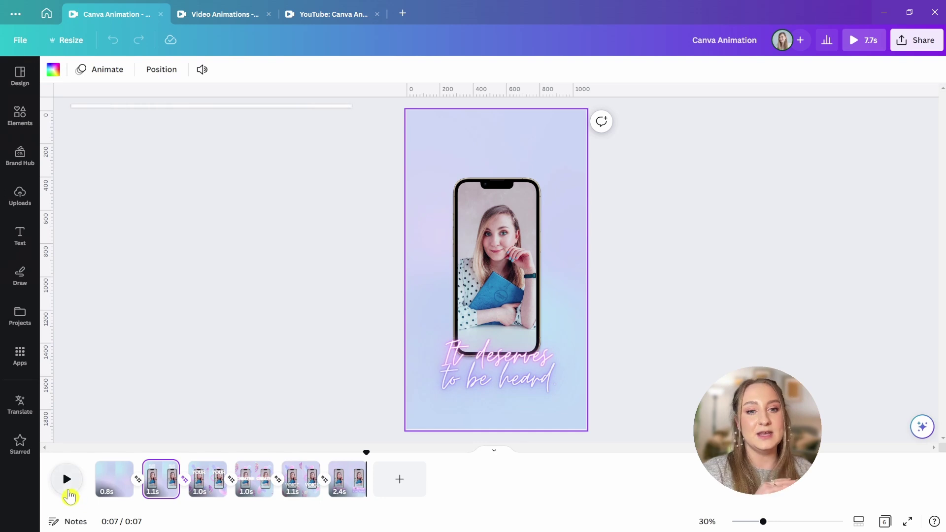